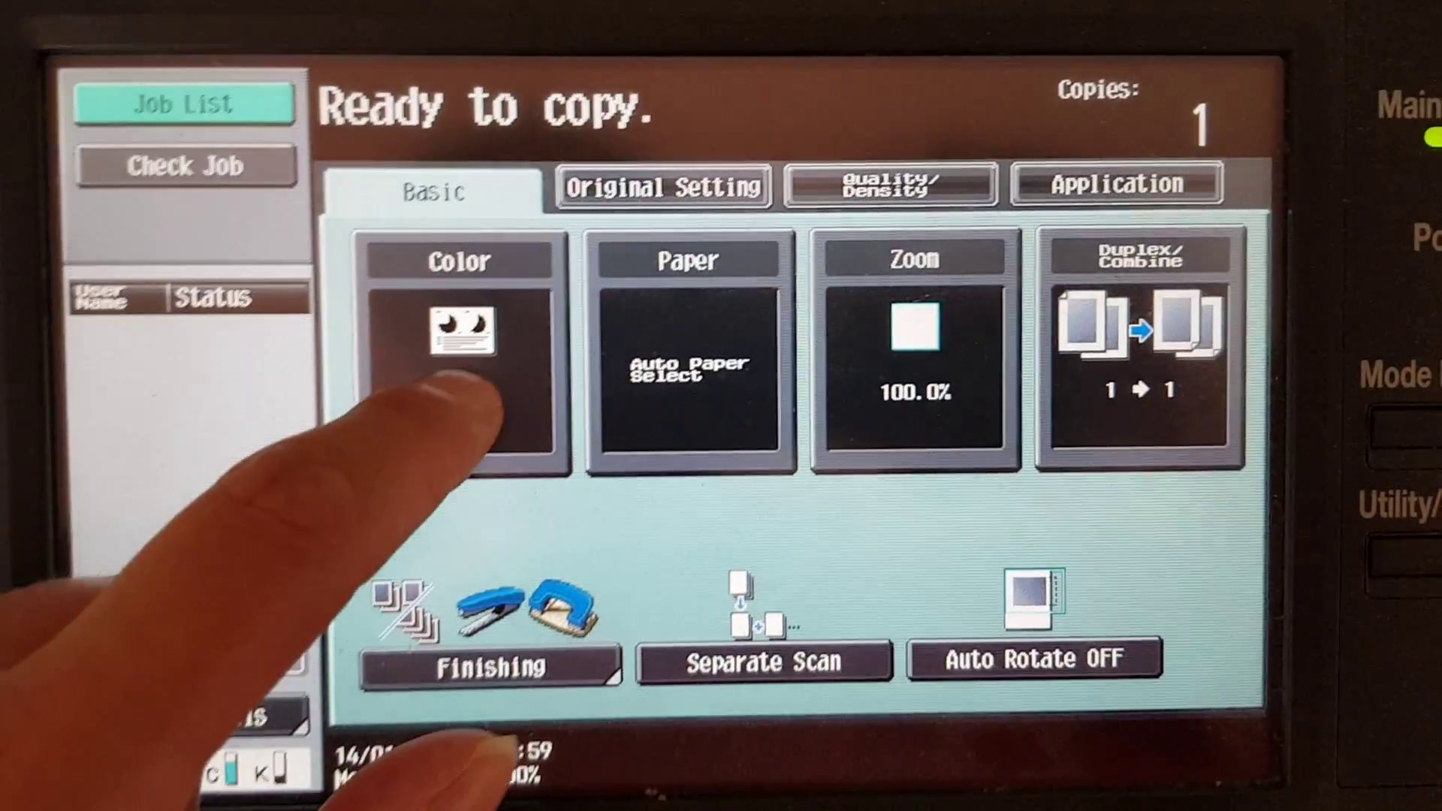
Step: Set the copy to Full Color on A4 paper from tray 1
{"action": "left_click", "coordinate": [462, 372]}
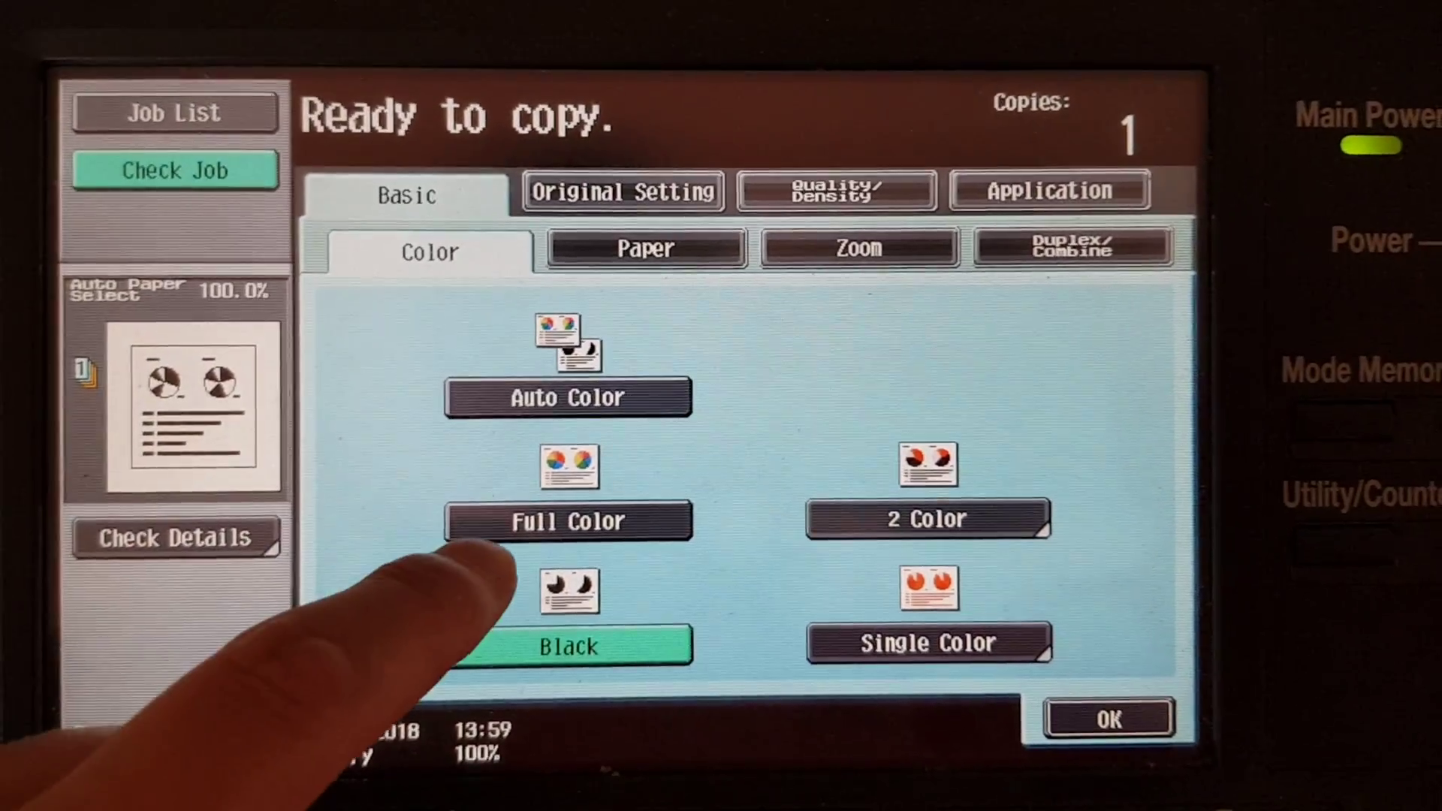
{"action": "left_click", "coordinate": [572, 506]}
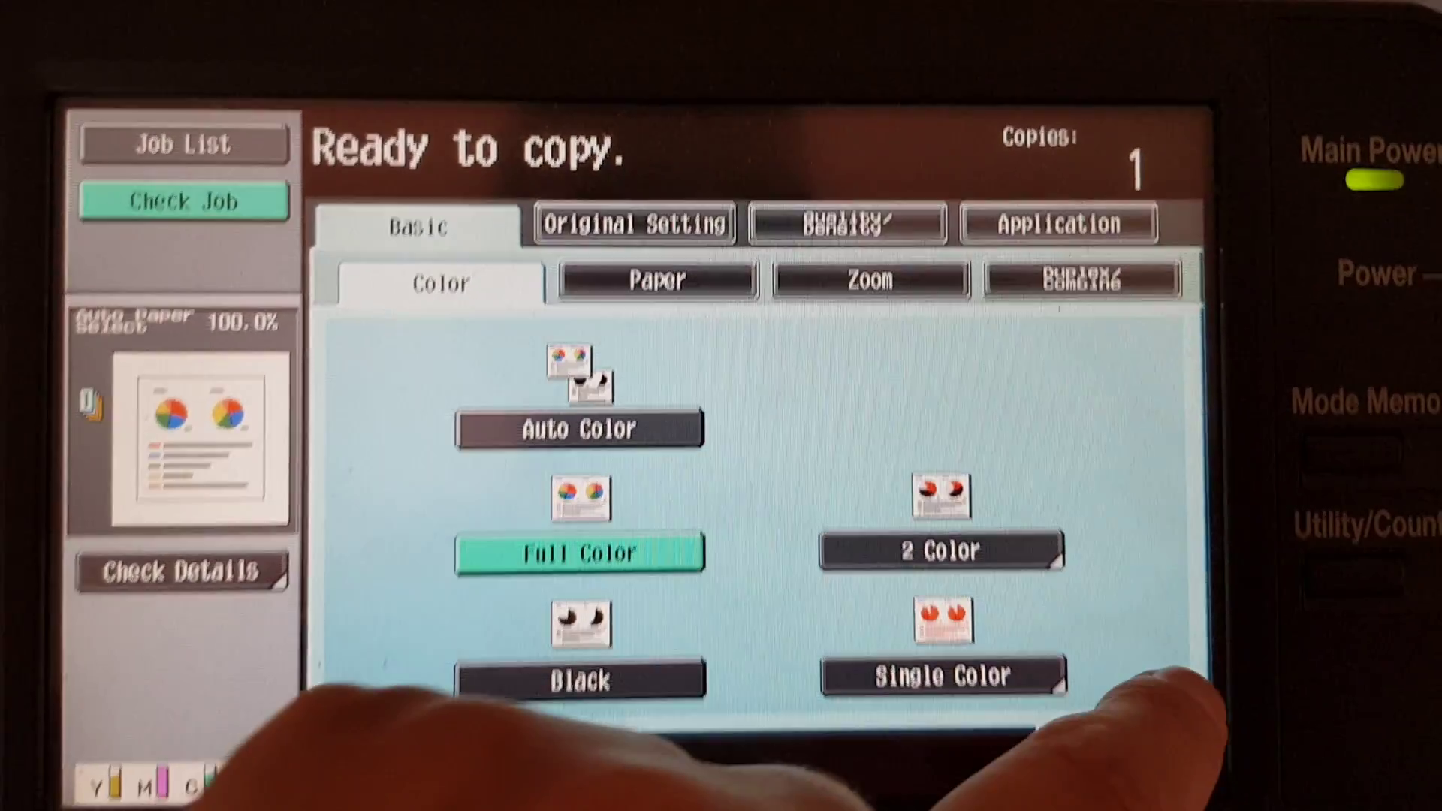
{"action": "left_click", "coordinate": [1100, 700]}
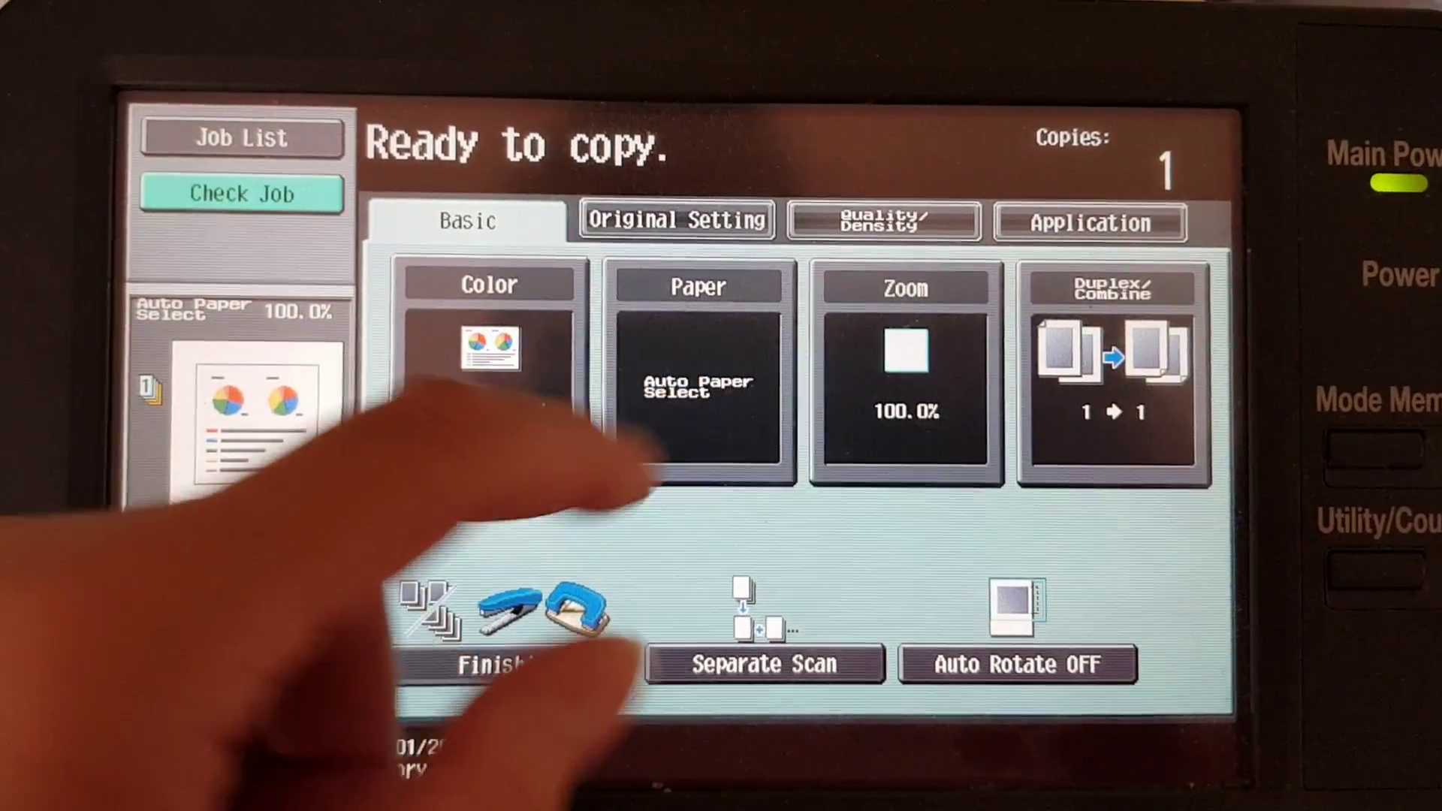
{"action": "left_click", "coordinate": [700, 372]}
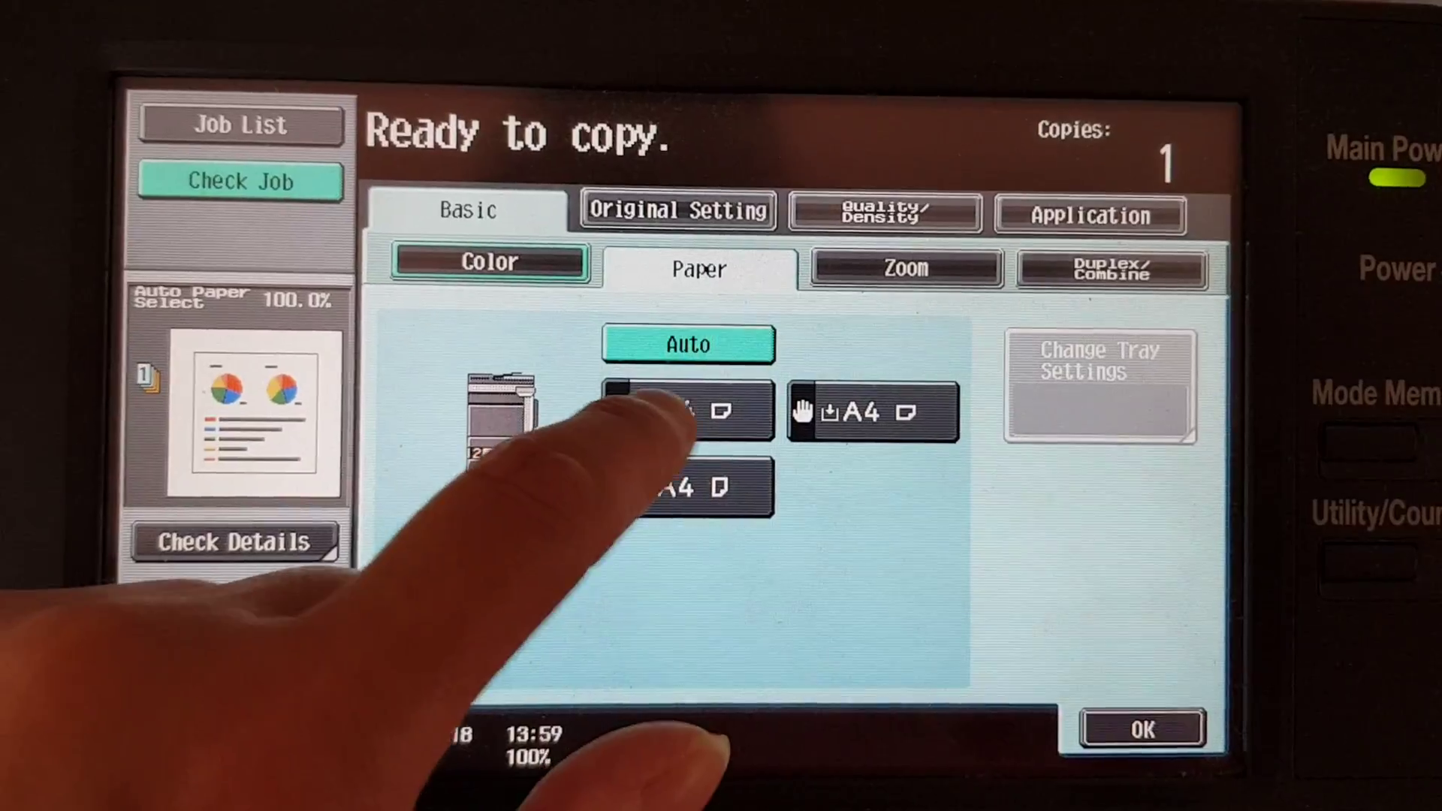
{"action": "left_click", "coordinate": [684, 416]}
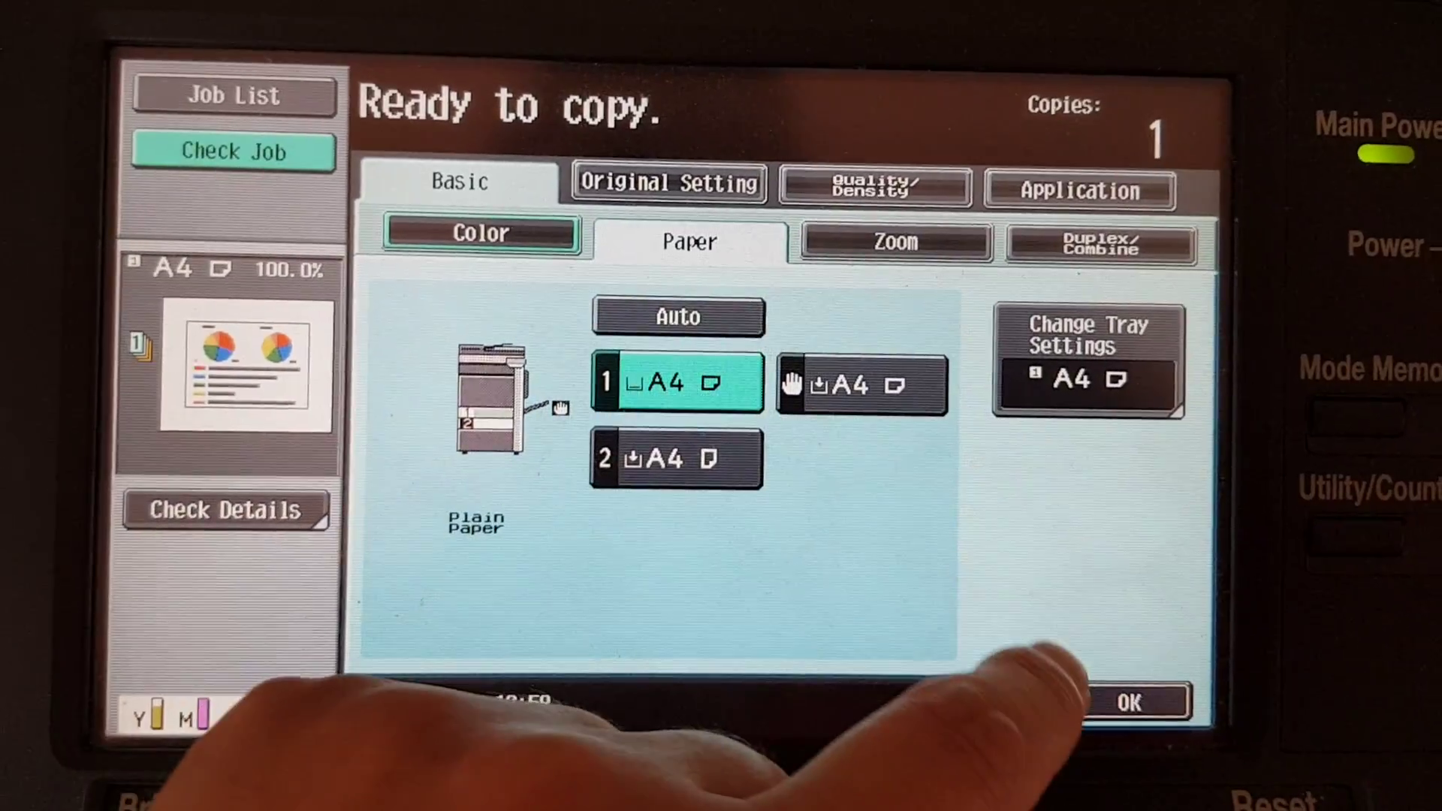
{"action": "left_click", "coordinate": [1136, 729]}
Step: Set the original size to A4
{"action": "left_click", "coordinate": [662, 192]}
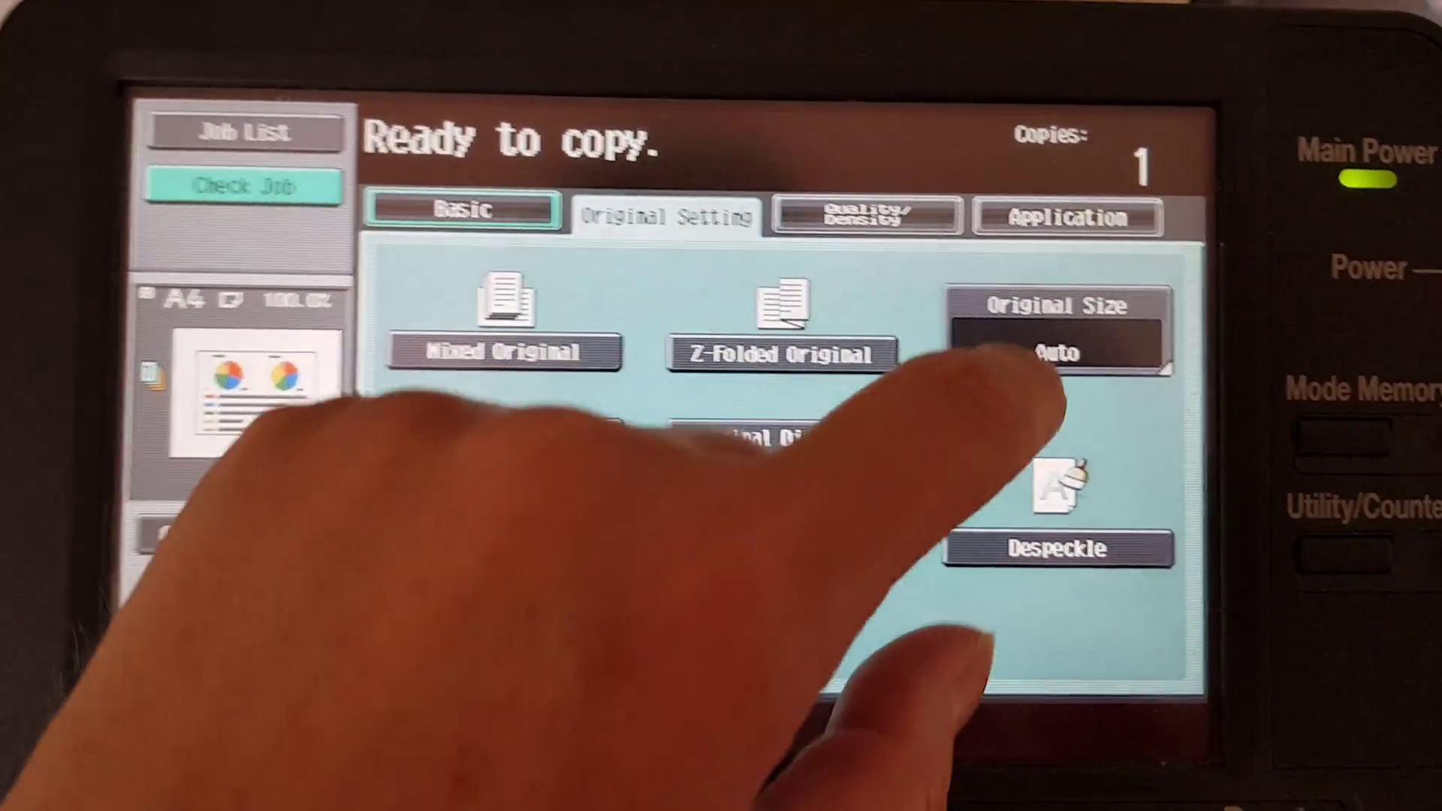
{"action": "left_click", "coordinate": [1057, 333]}
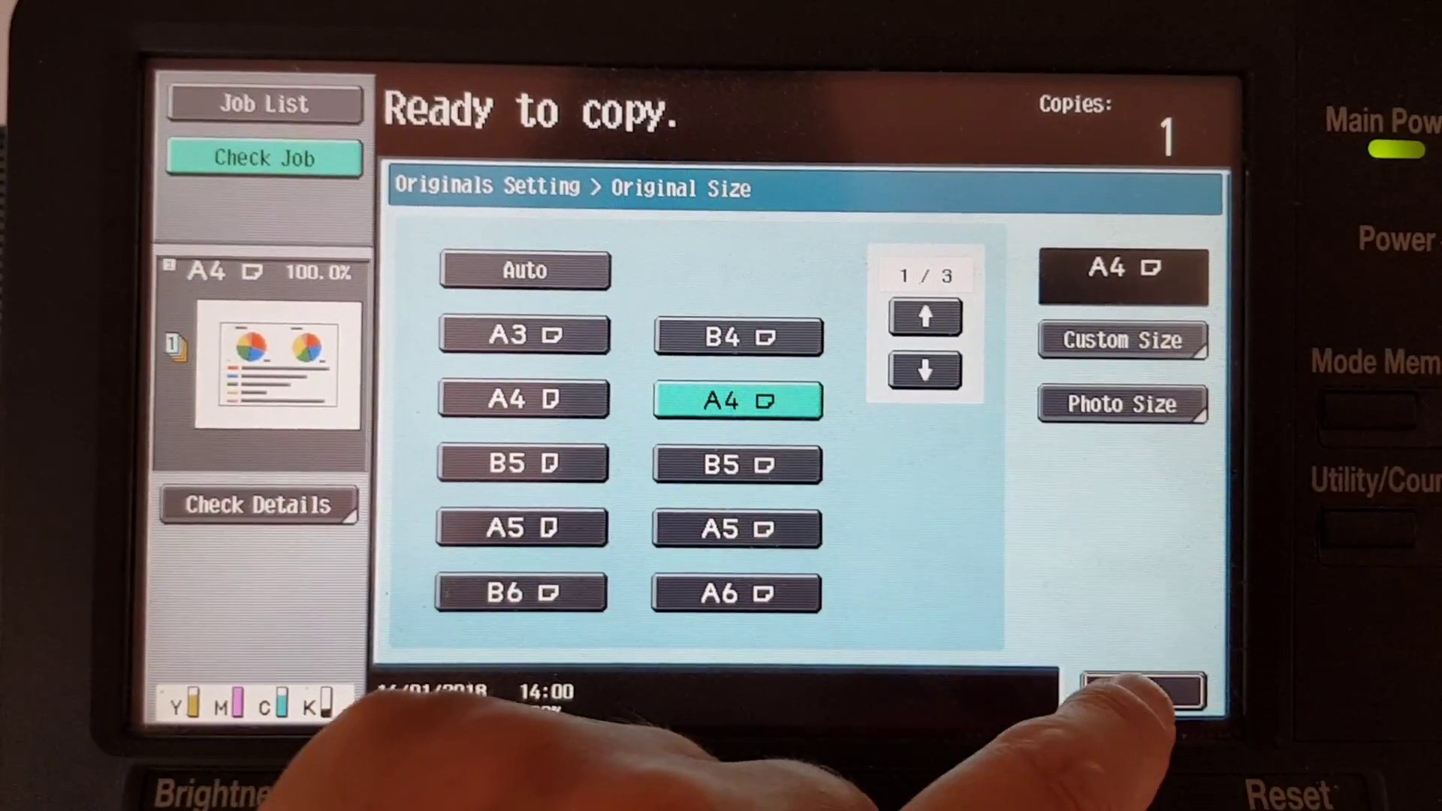
{"action": "left_click", "coordinate": [1148, 717]}
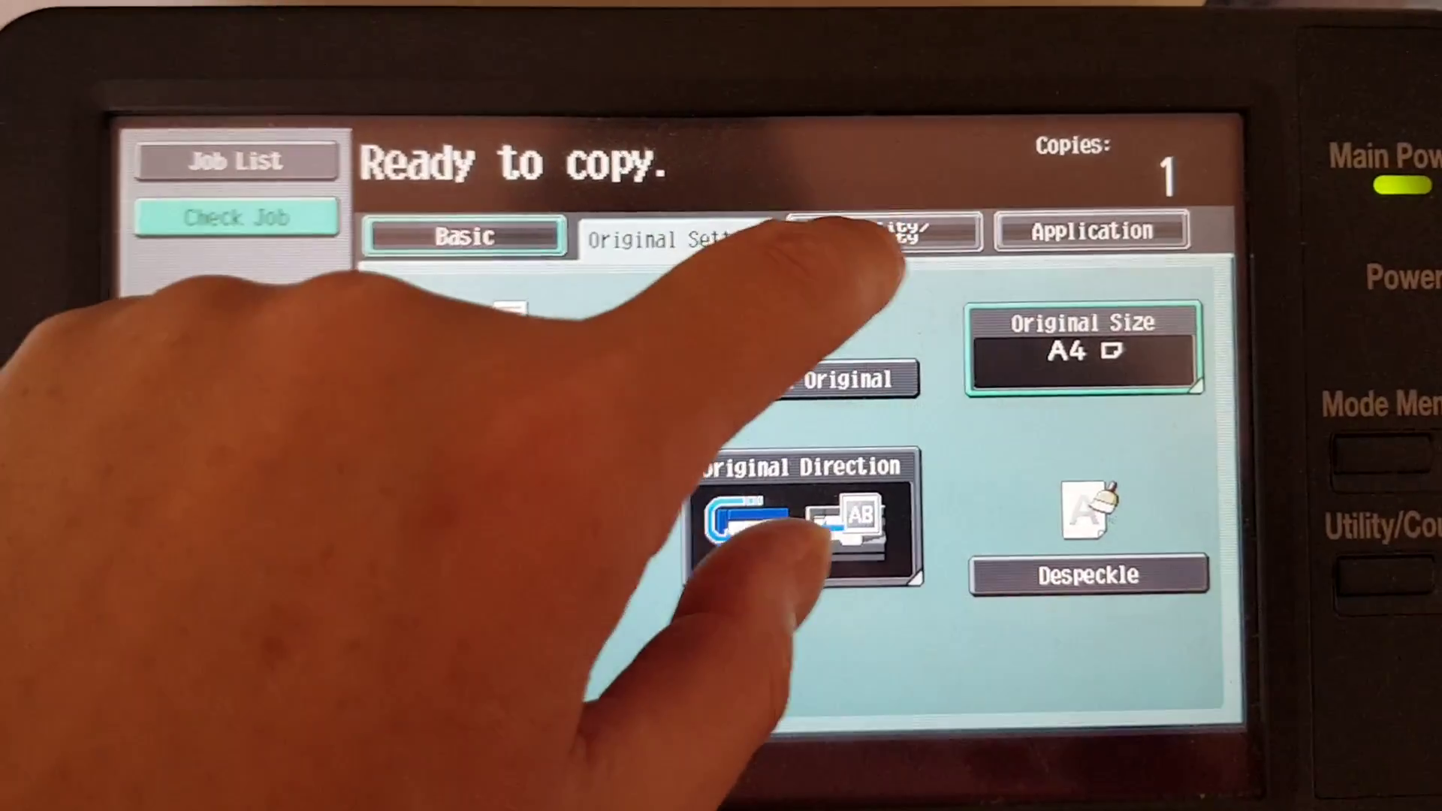
{"action": "left_click", "coordinate": [905, 239]}
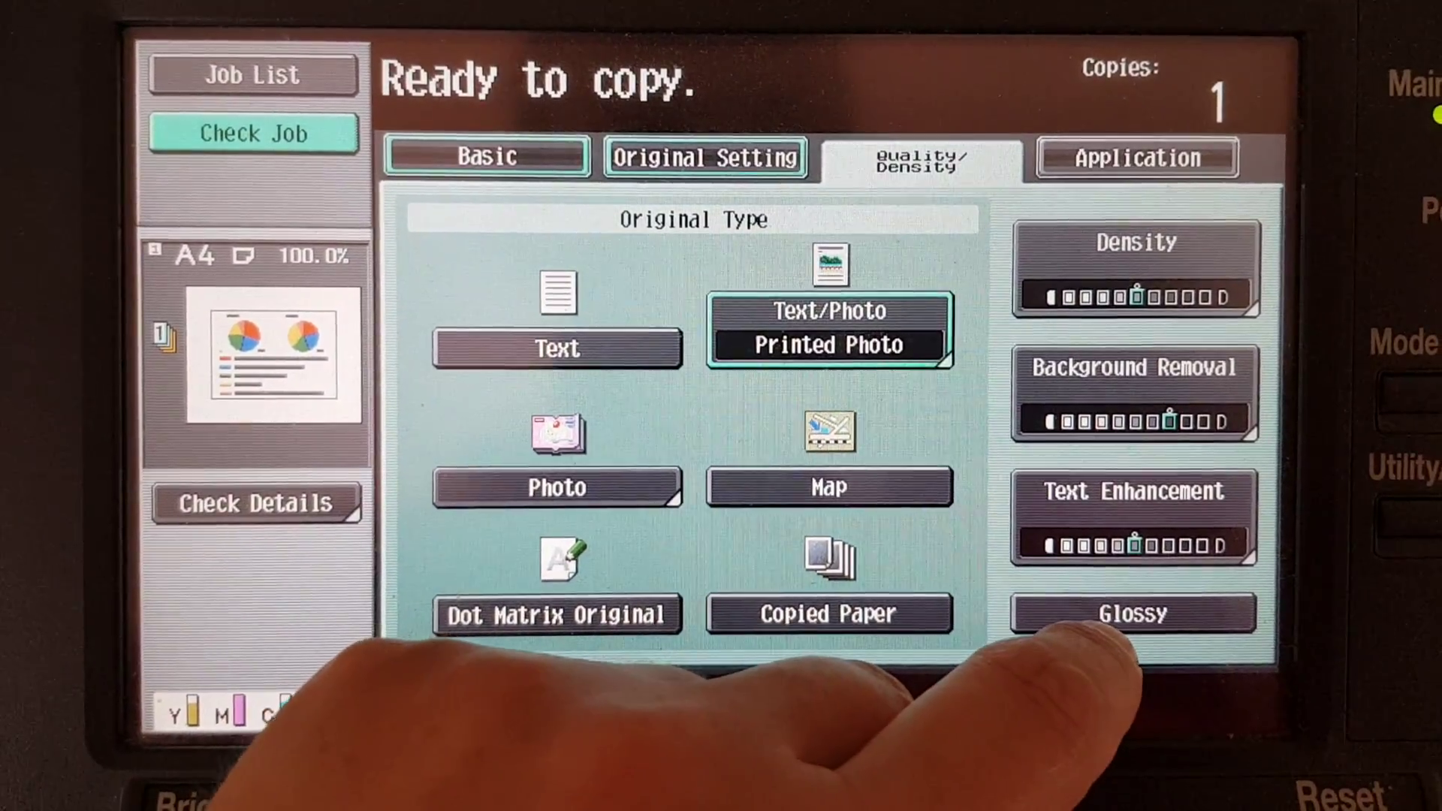
Step: Turn on Glossy, set Text Enhancement to Darker Text and Background Removal to Dark
{"action": "left_click", "coordinate": [1148, 648]}
{"action": "left_click", "coordinate": [1126, 524]}
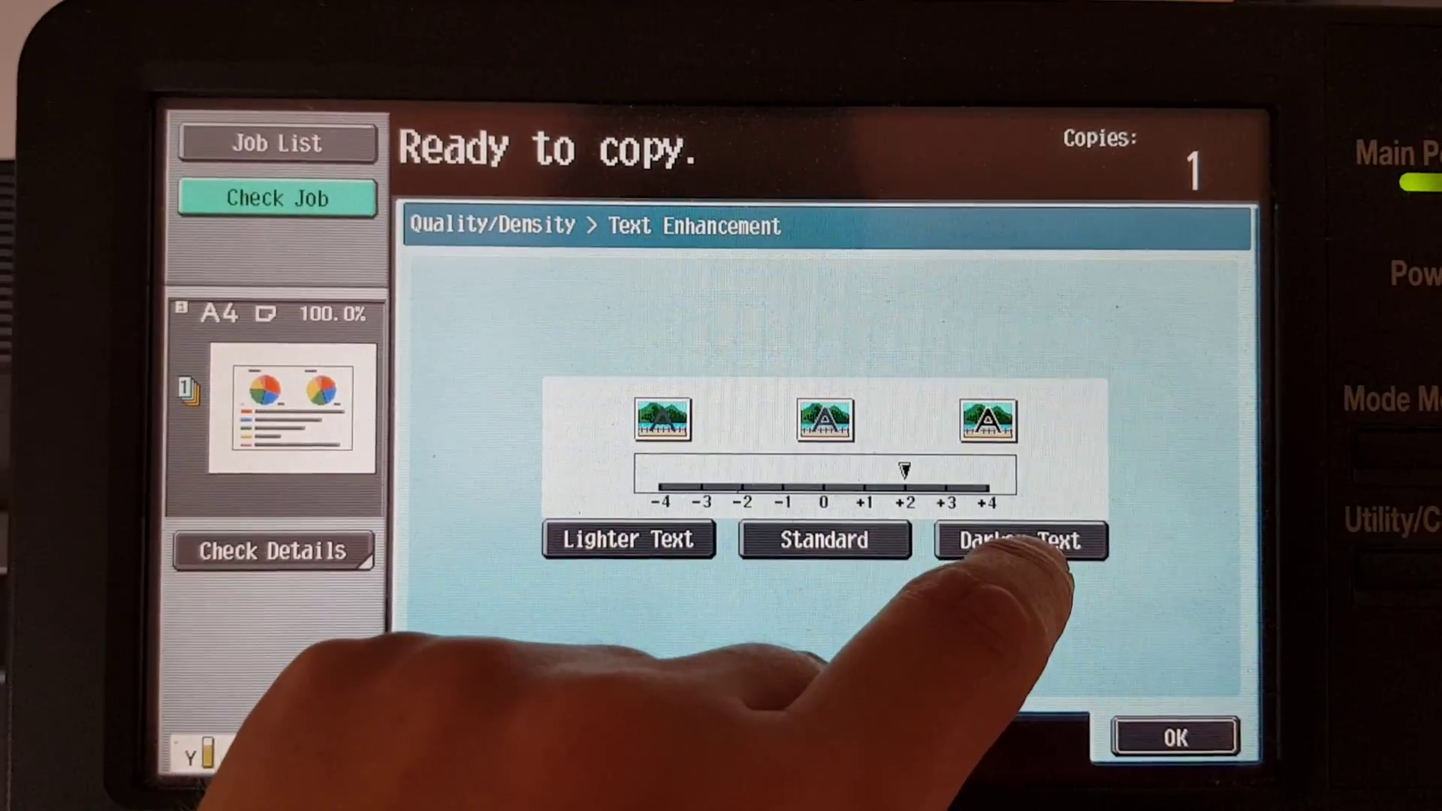
{"action": "left_click", "coordinate": [1172, 725]}
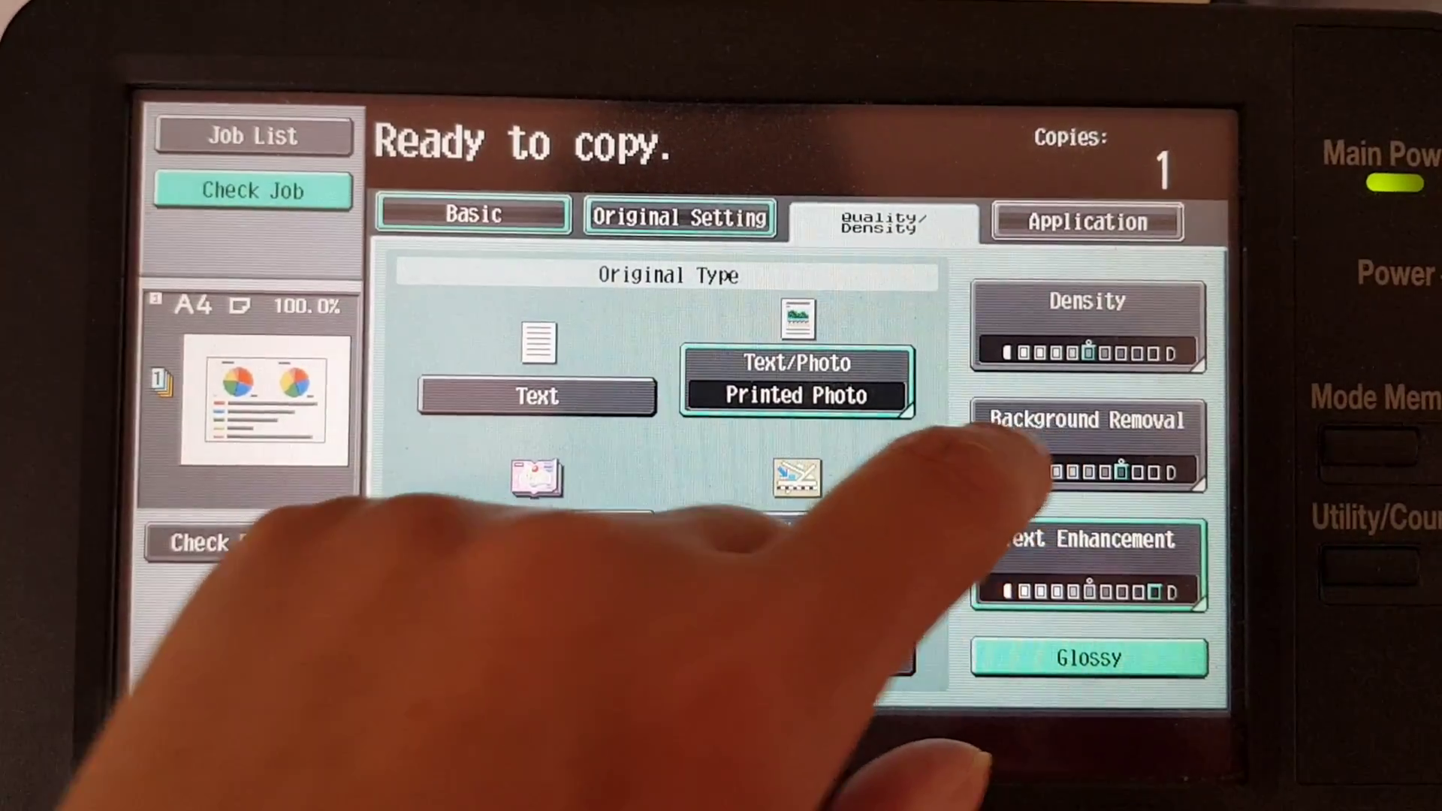
{"action": "left_click", "coordinate": [1087, 445]}
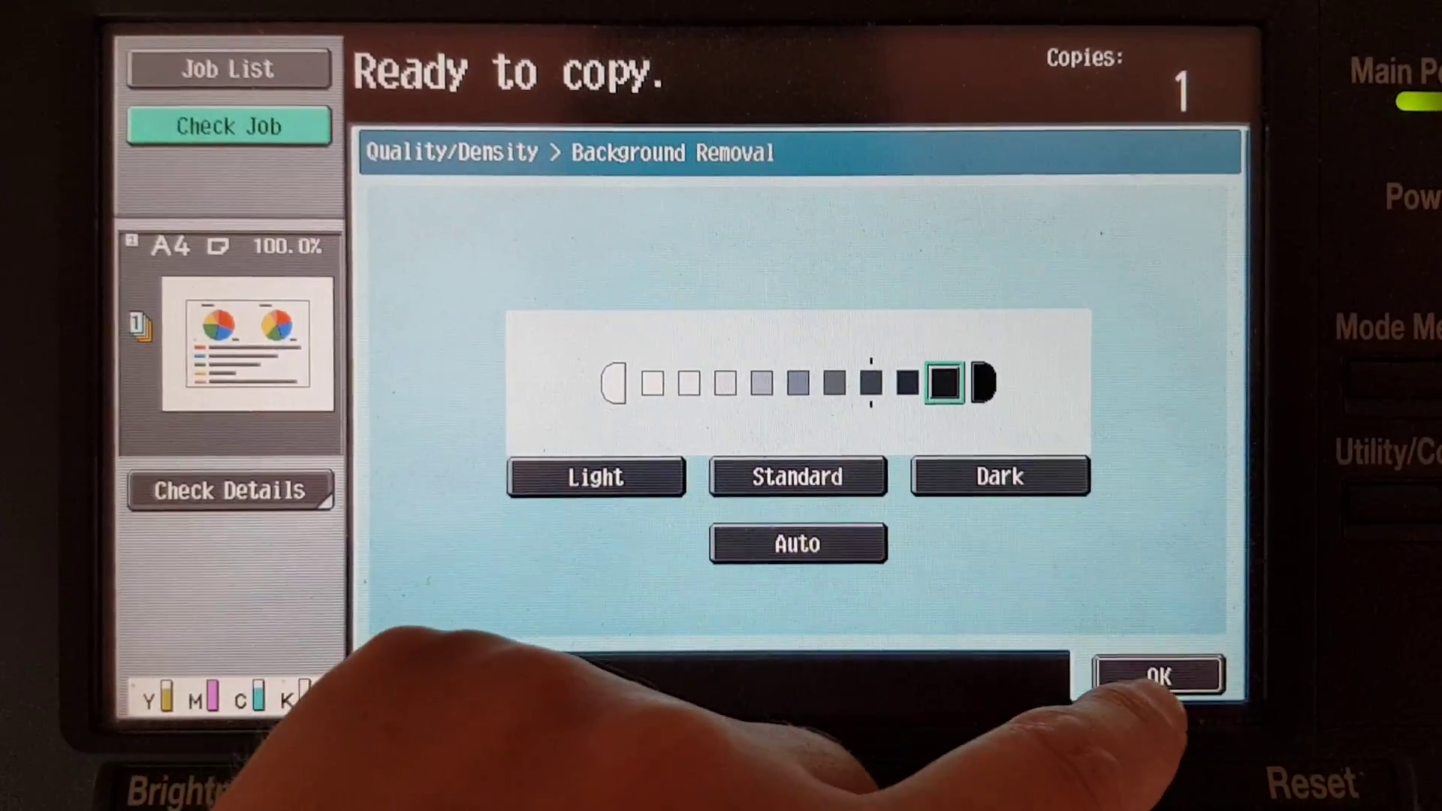
{"action": "left_click", "coordinate": [1157, 707]}
Step: Choose Brown as the background colour under Edit Color
{"action": "left_click", "coordinate": [1106, 184]}
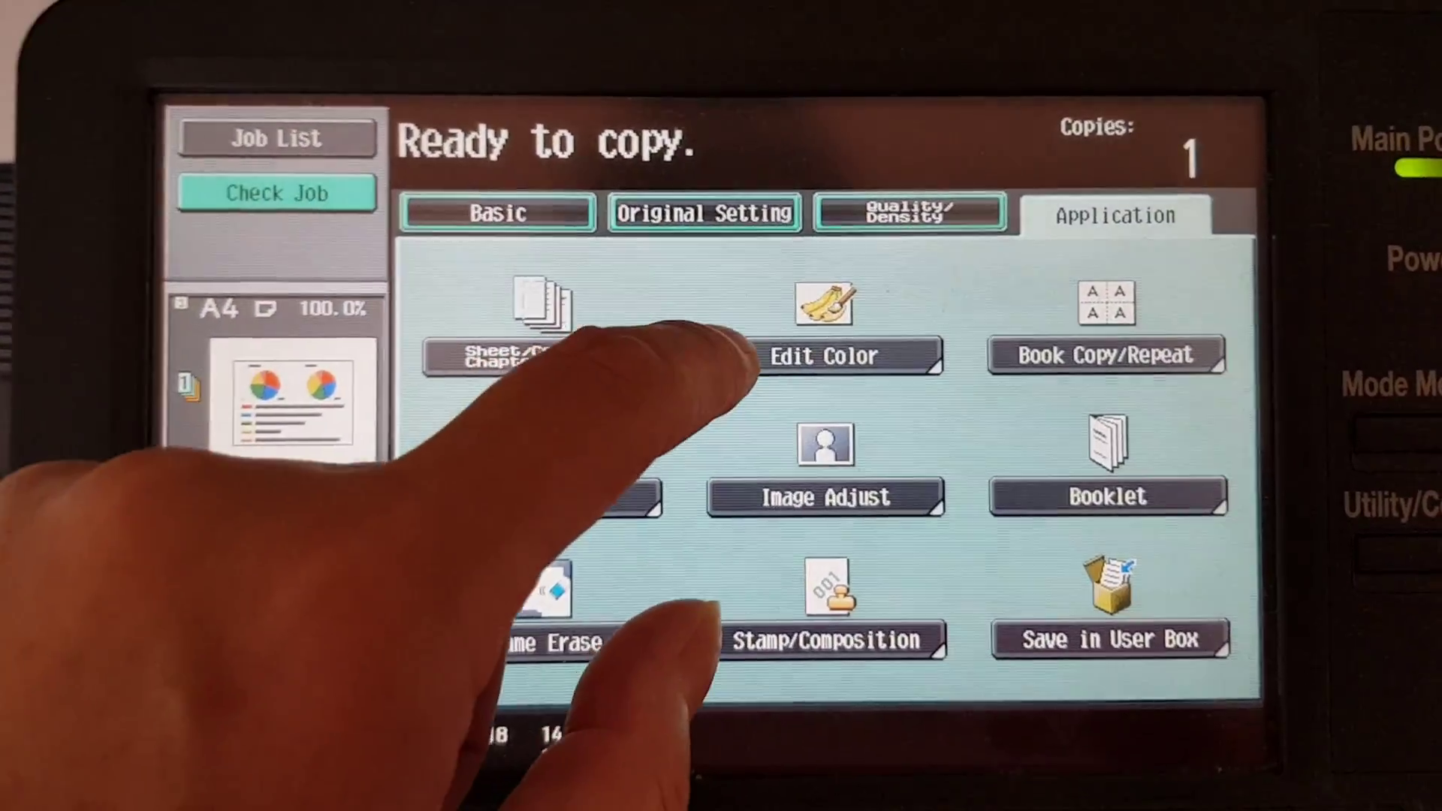
{"action": "left_click", "coordinate": [808, 327]}
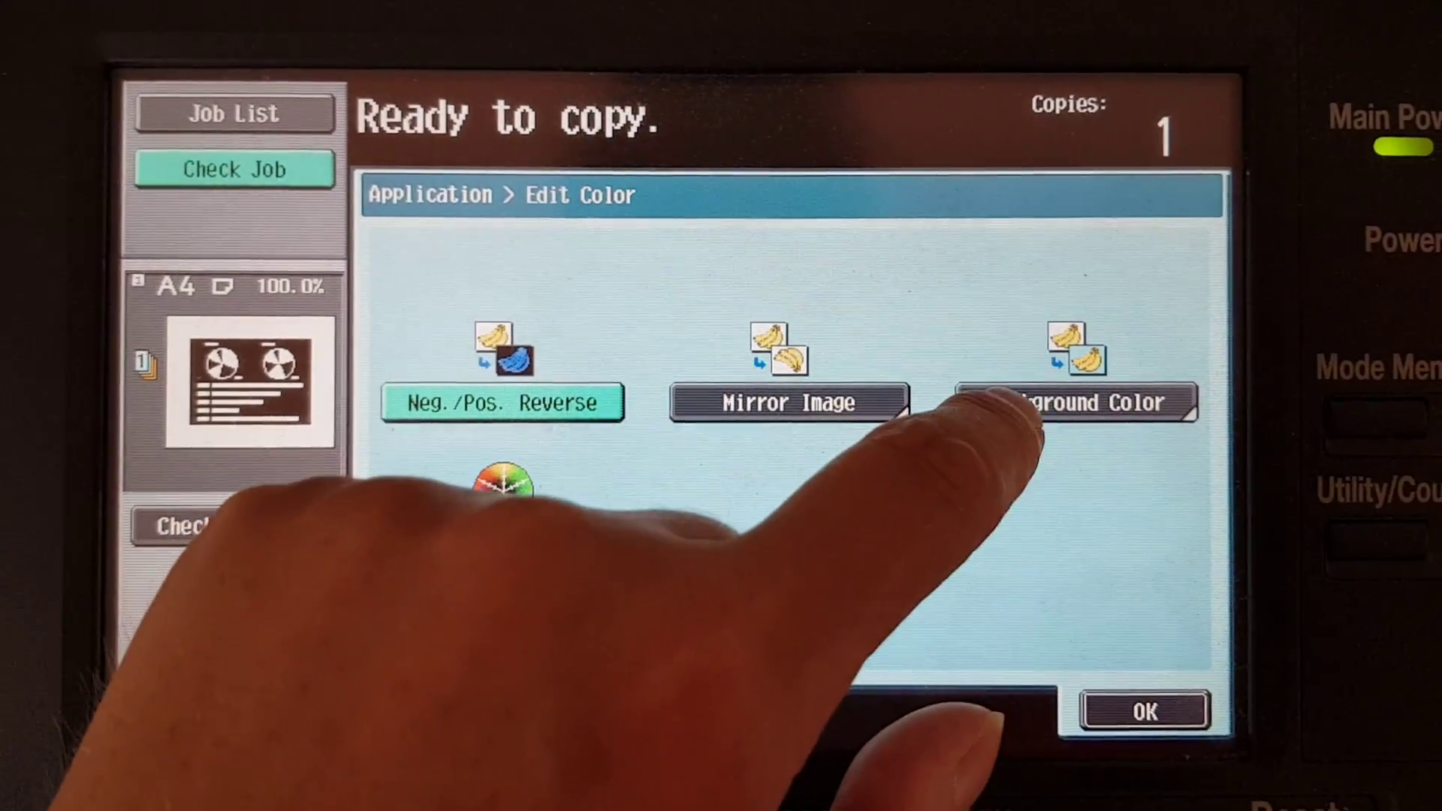
{"action": "left_click", "coordinate": [1110, 415]}
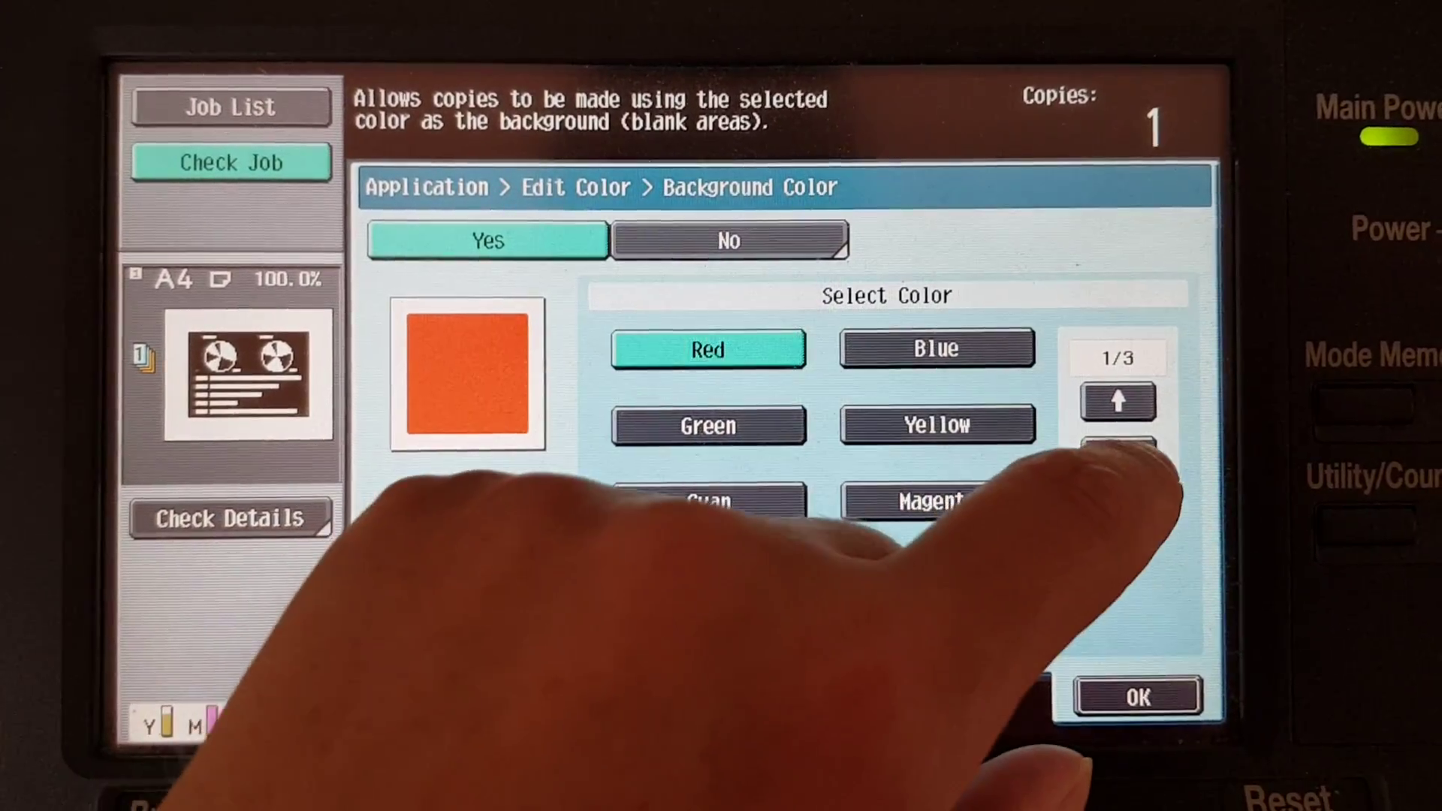
{"action": "left_click", "coordinate": [1117, 456]}
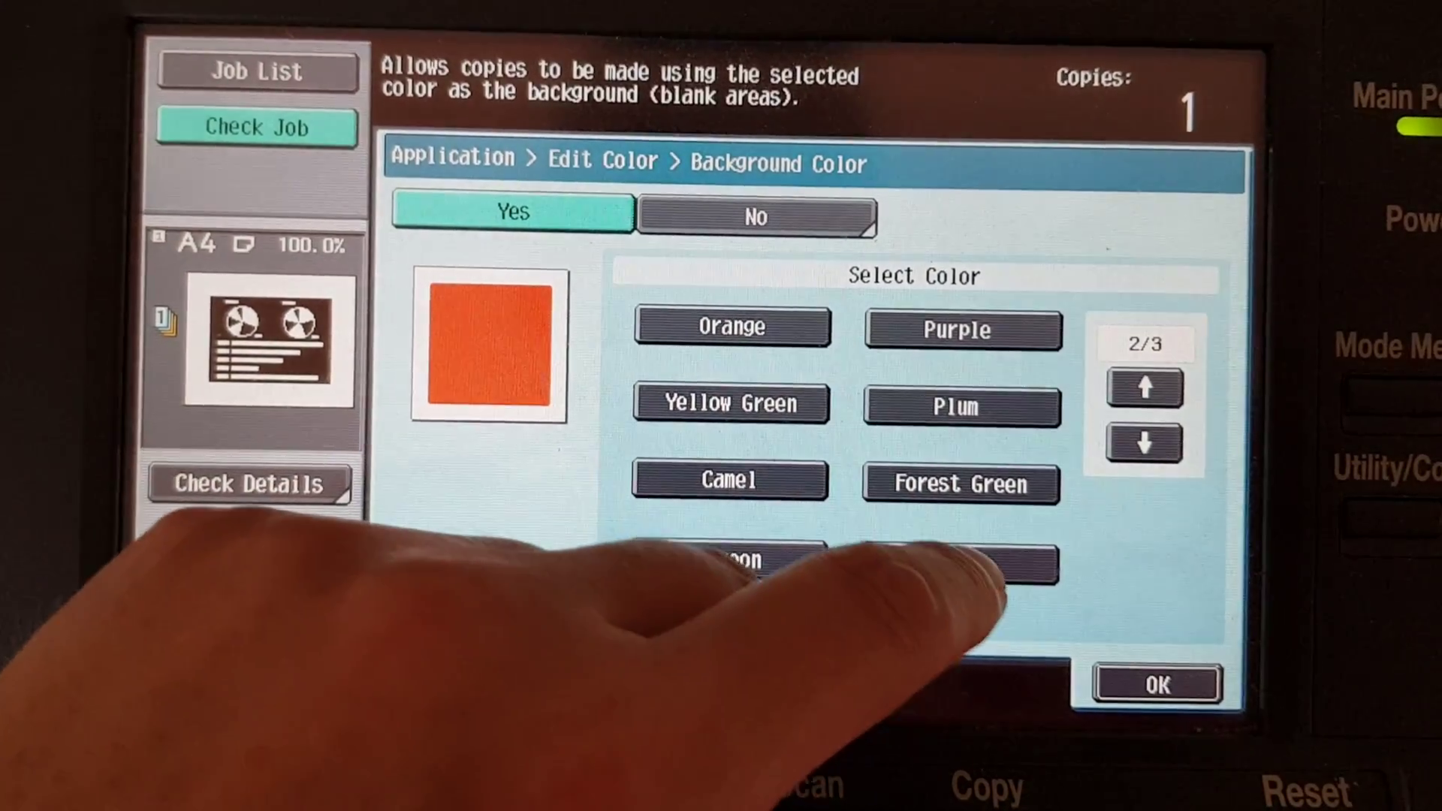
{"action": "left_click", "coordinate": [960, 561]}
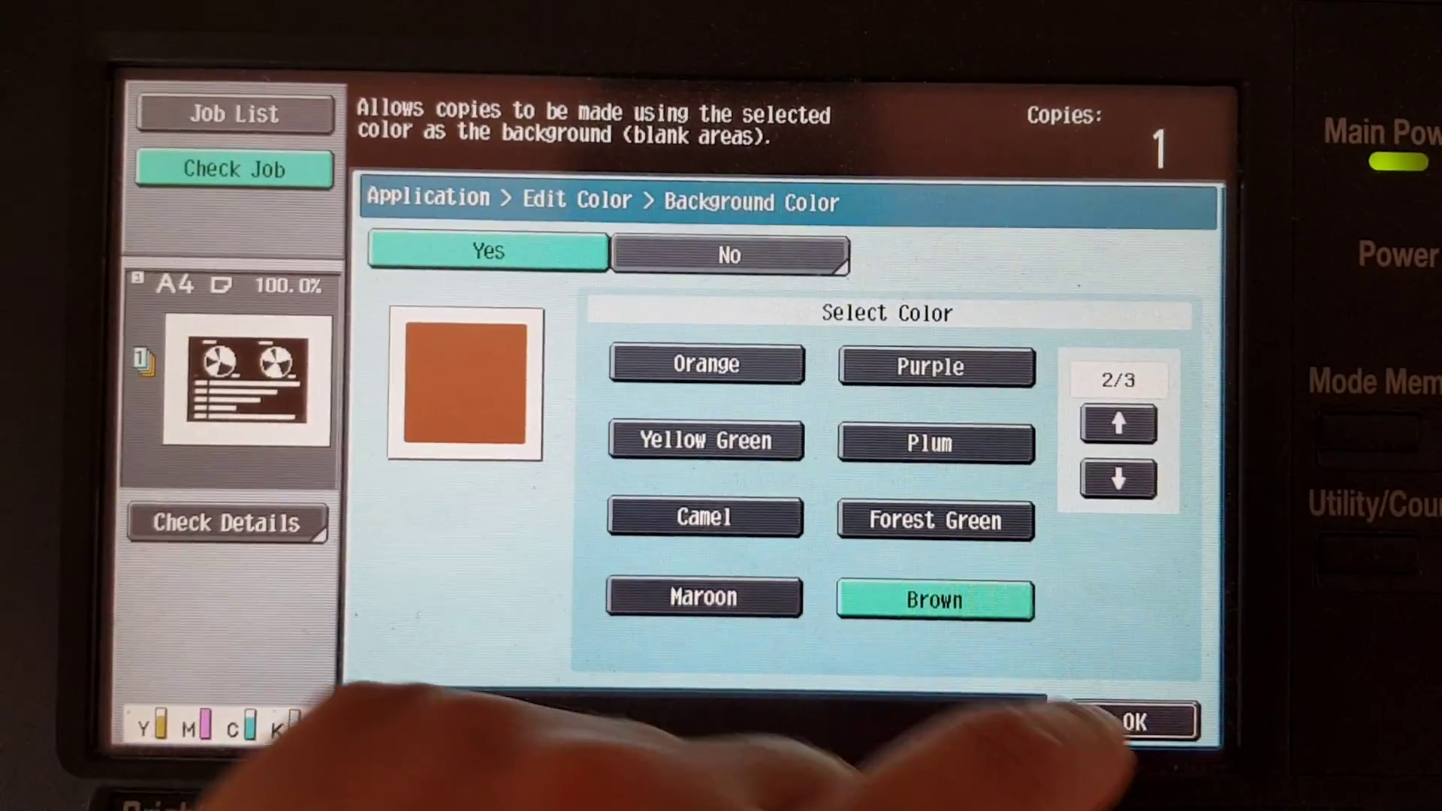
{"action": "left_click", "coordinate": [1132, 723]}
Step: Set brightness to -3 and saturation to +3
{"action": "left_click", "coordinate": [518, 522]}
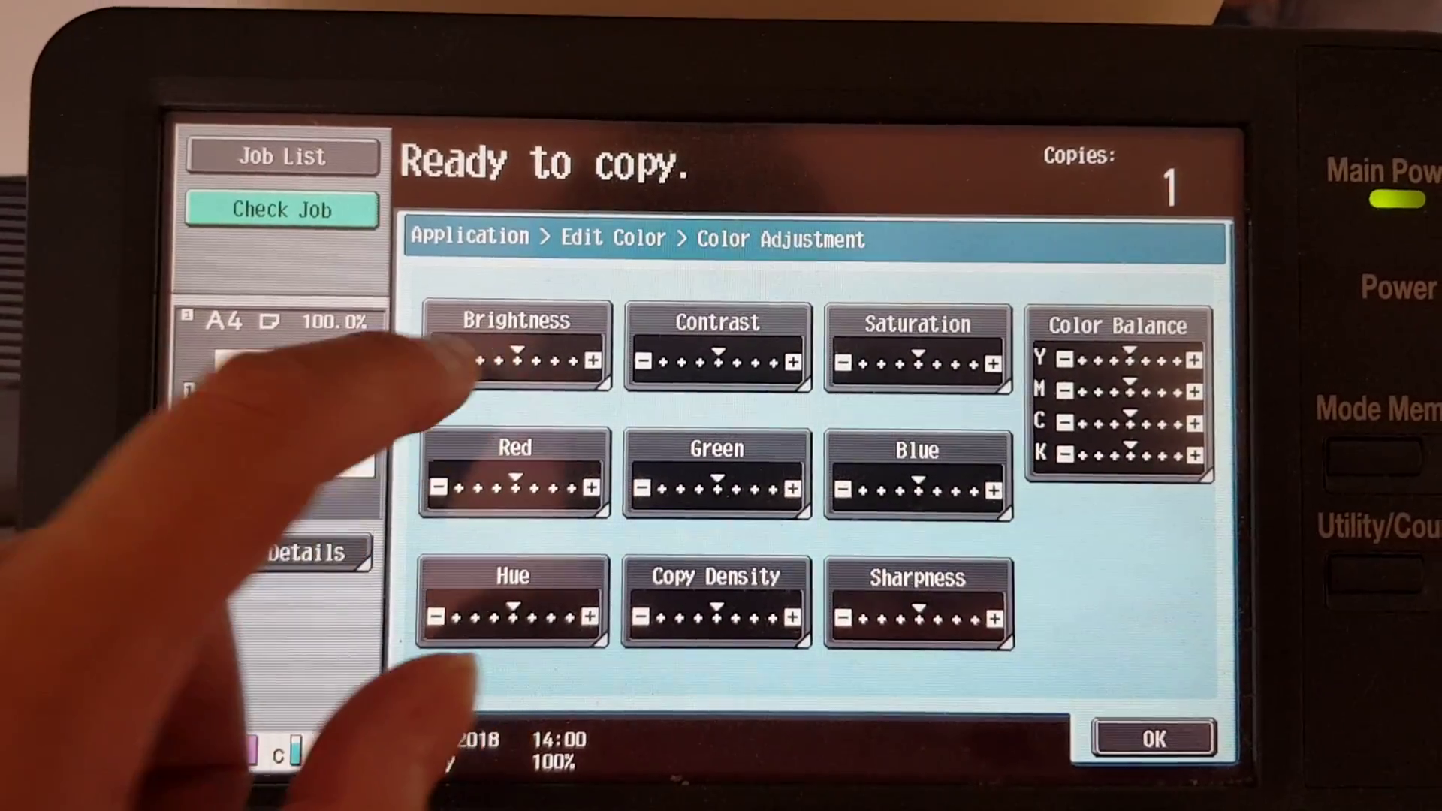
{"action": "left_click", "coordinate": [522, 338]}
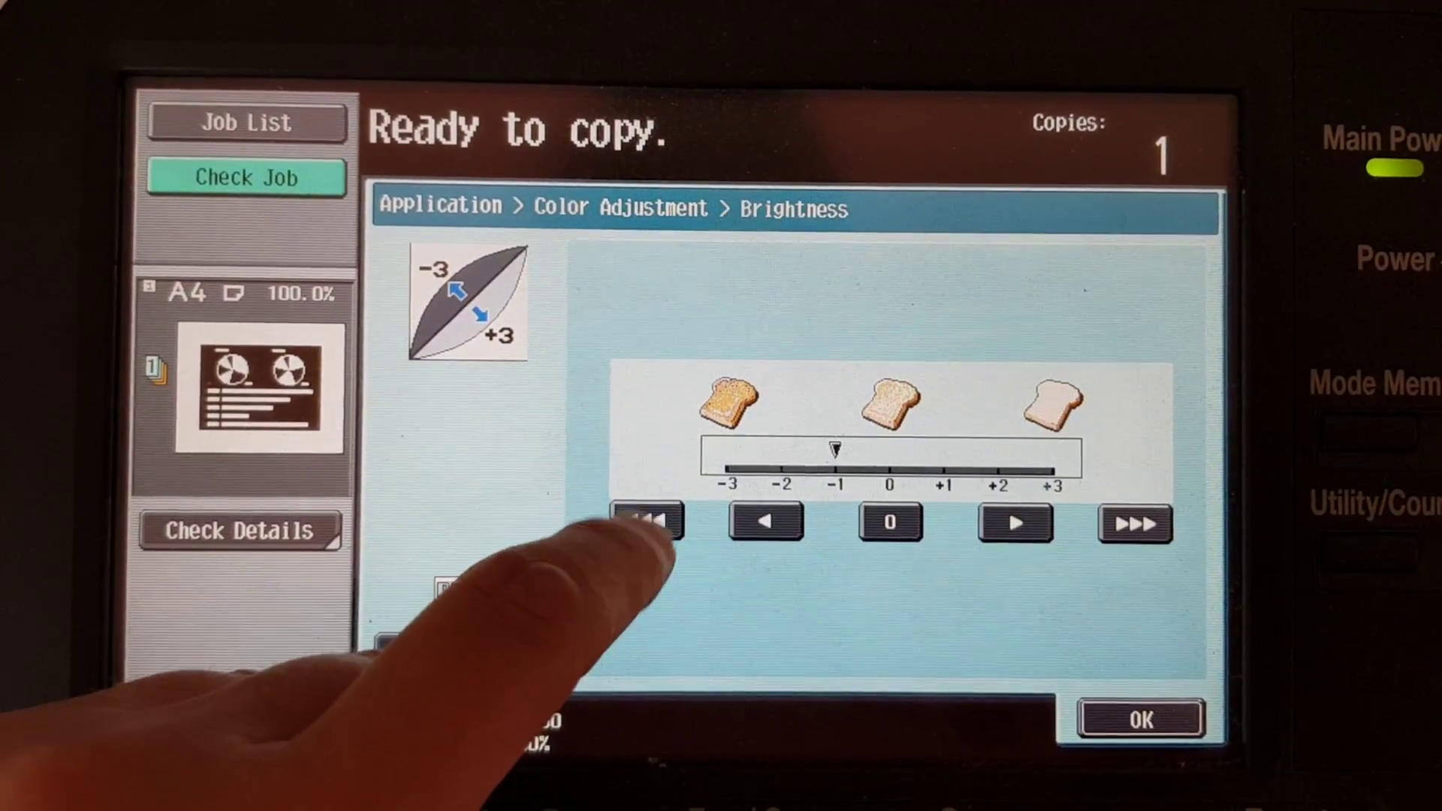
{"action": "left_click", "coordinate": [647, 522]}
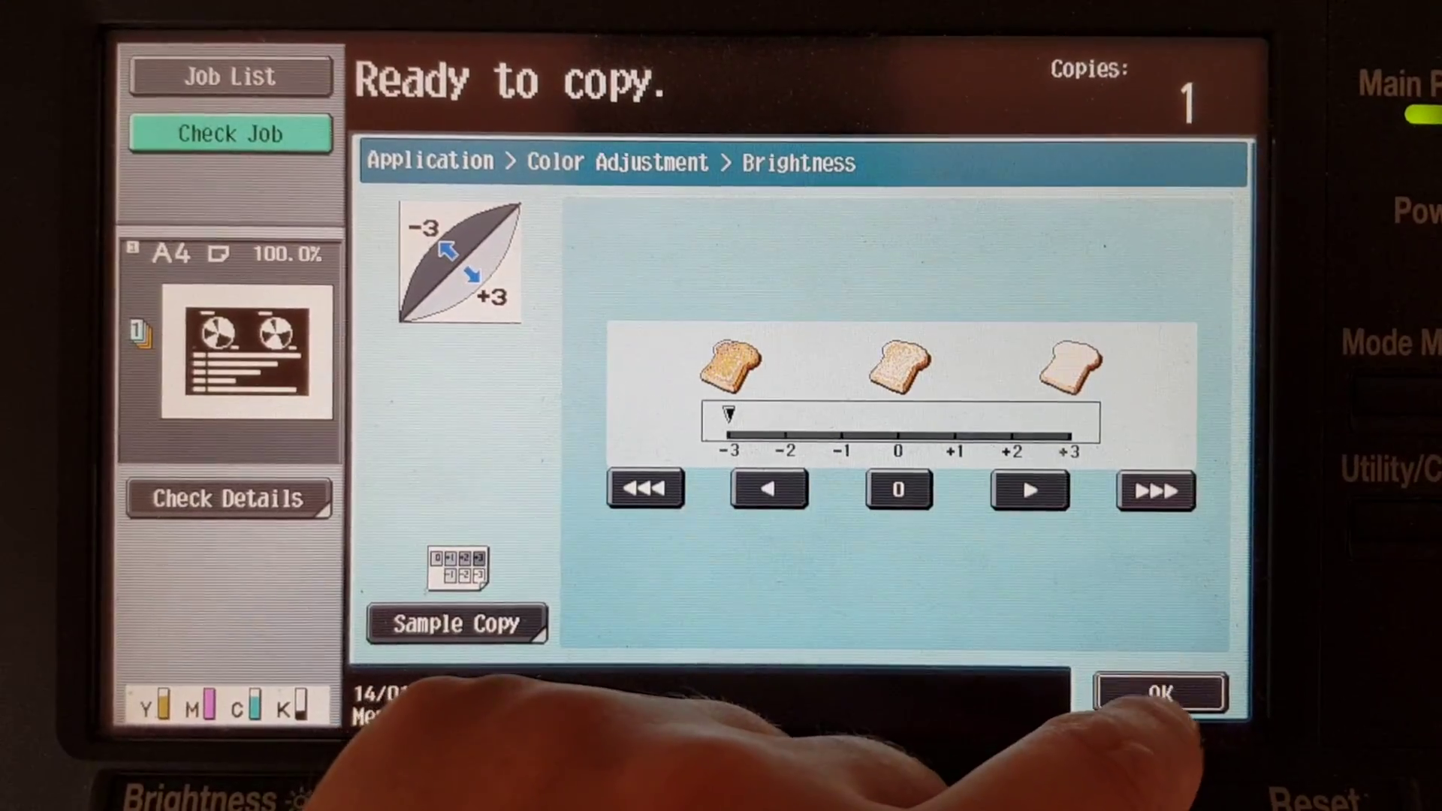
{"action": "left_click", "coordinate": [1142, 734]}
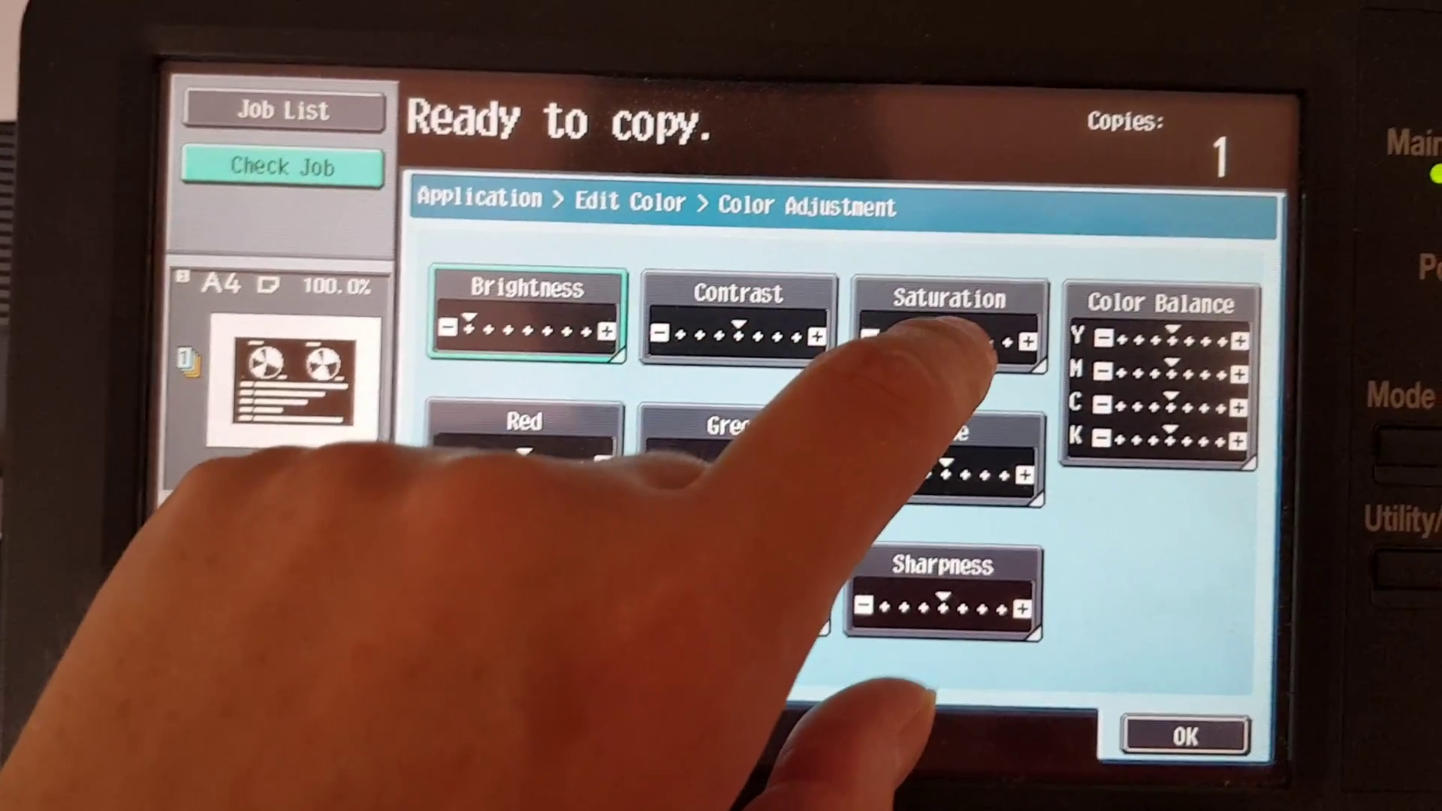
{"action": "left_click", "coordinate": [939, 310]}
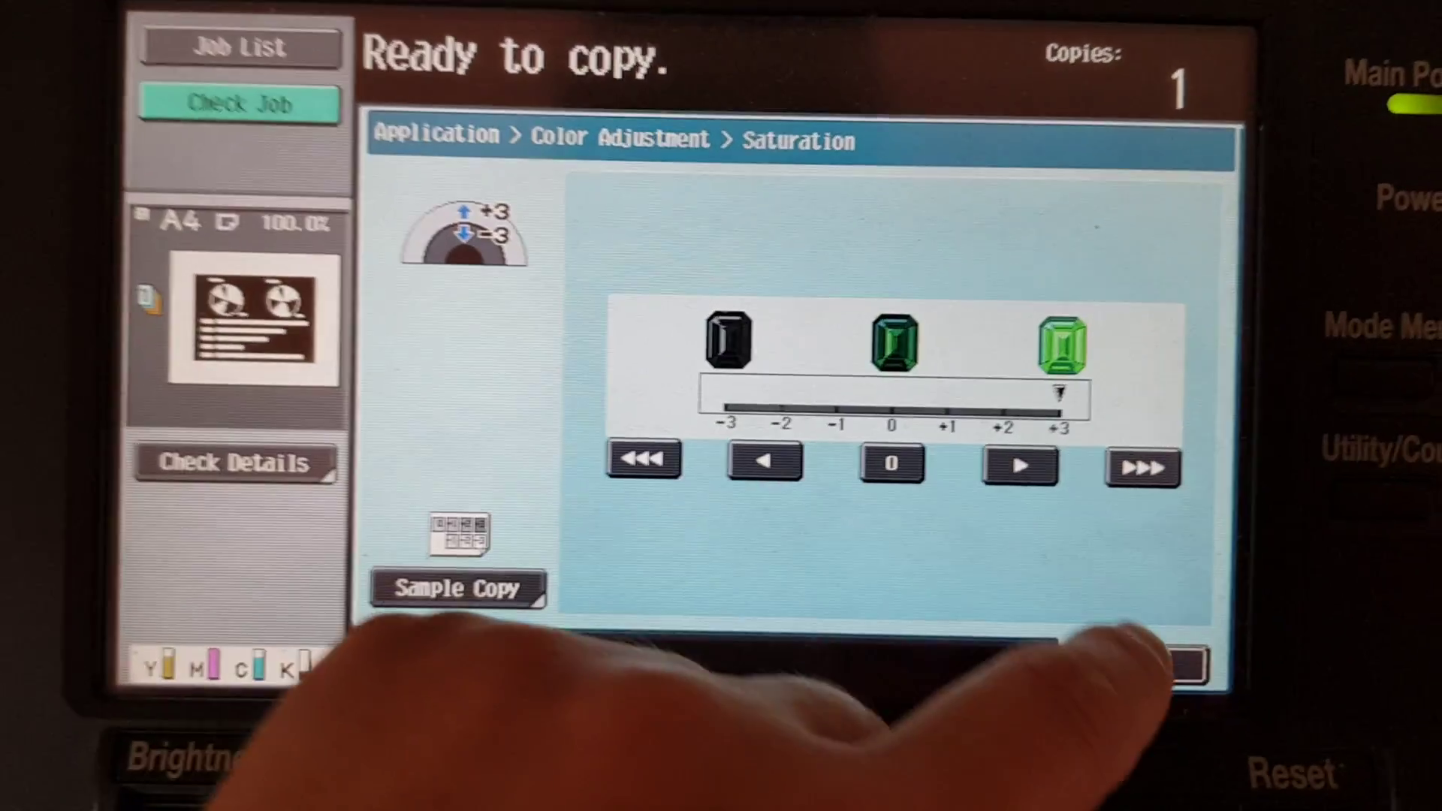
{"action": "left_click", "coordinate": [1150, 718]}
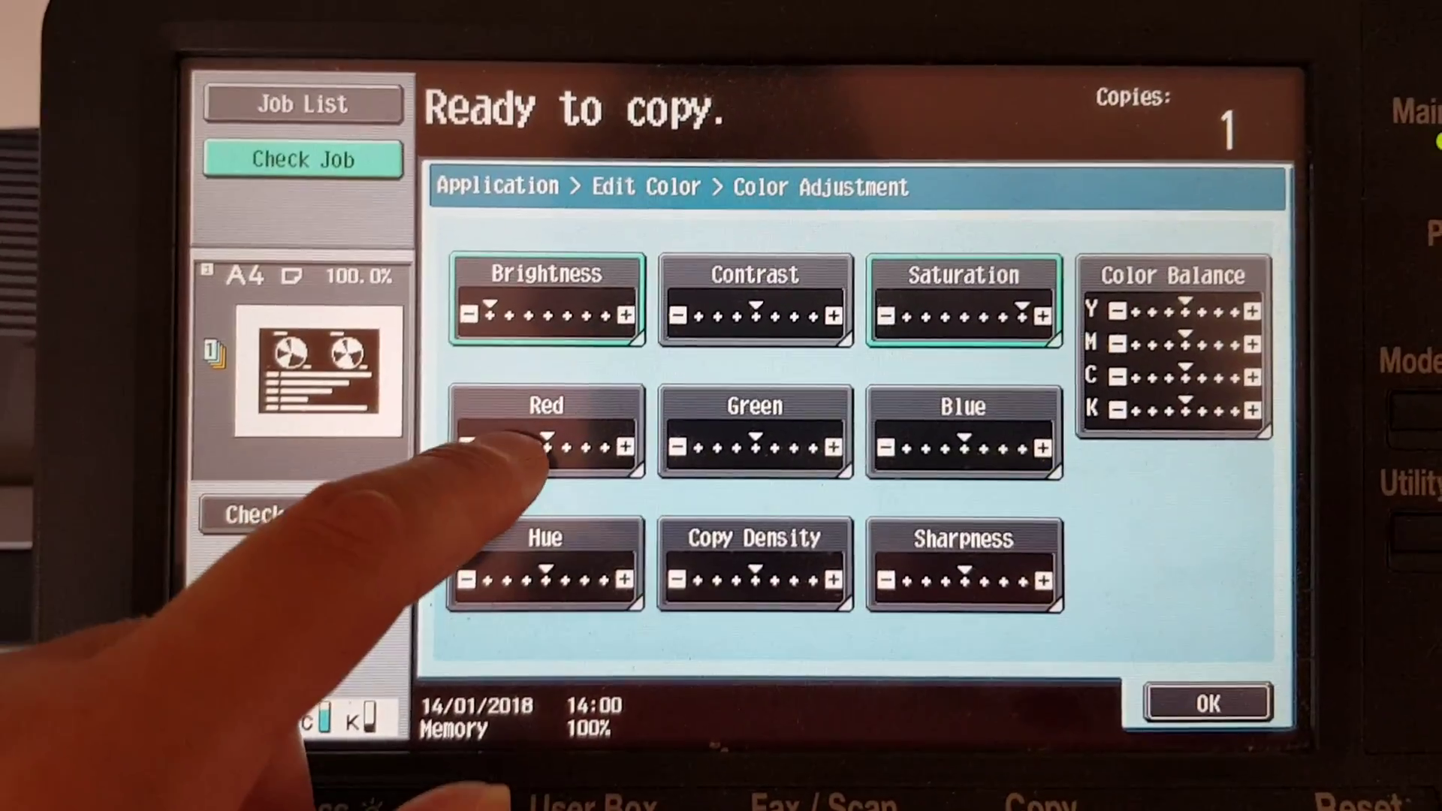
Step: Raise red and sharpness each to +3
{"action": "left_click", "coordinate": [547, 408]}
{"action": "left_click", "coordinate": [1070, 497]}
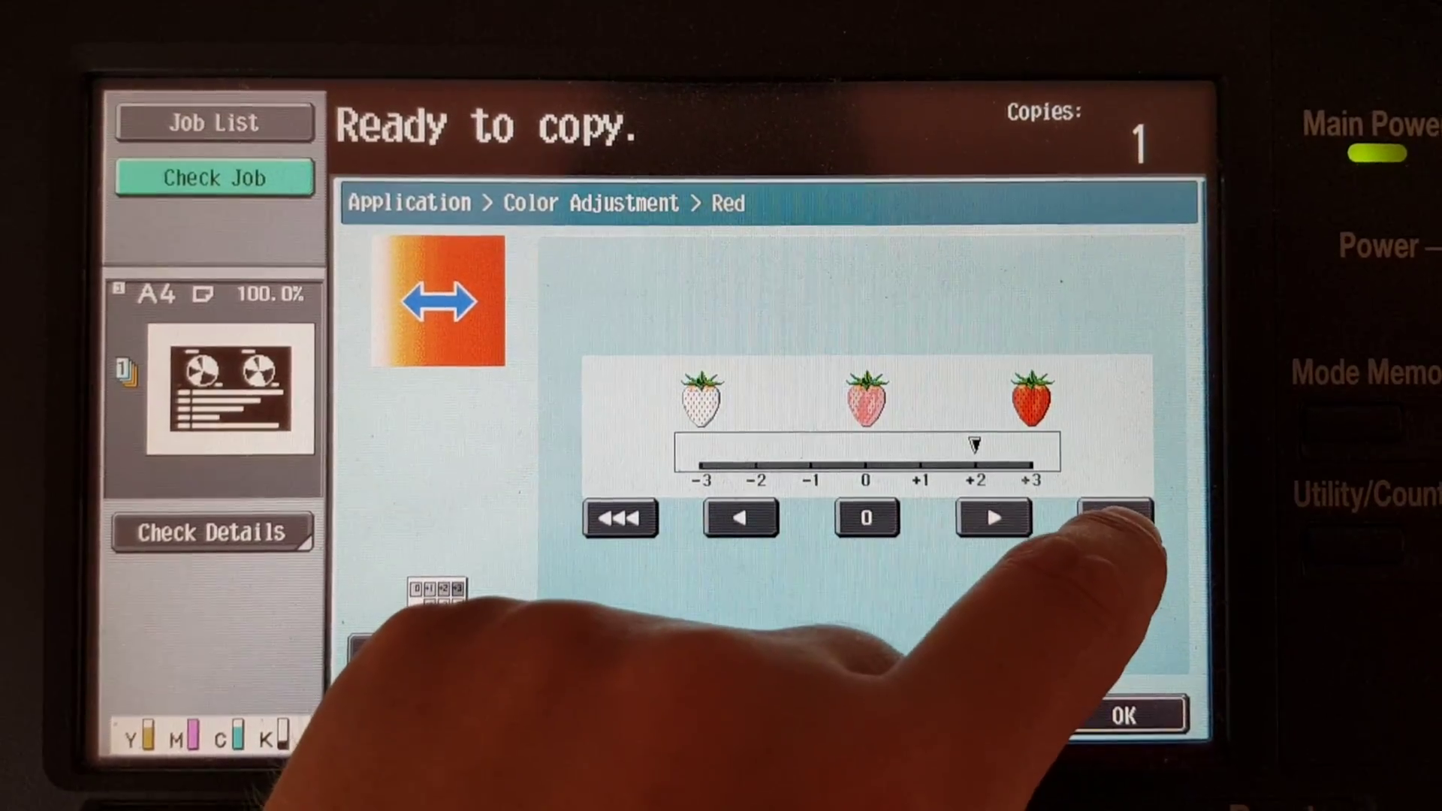
{"action": "left_click", "coordinate": [1116, 519]}
{"action": "left_click", "coordinate": [1124, 715]}
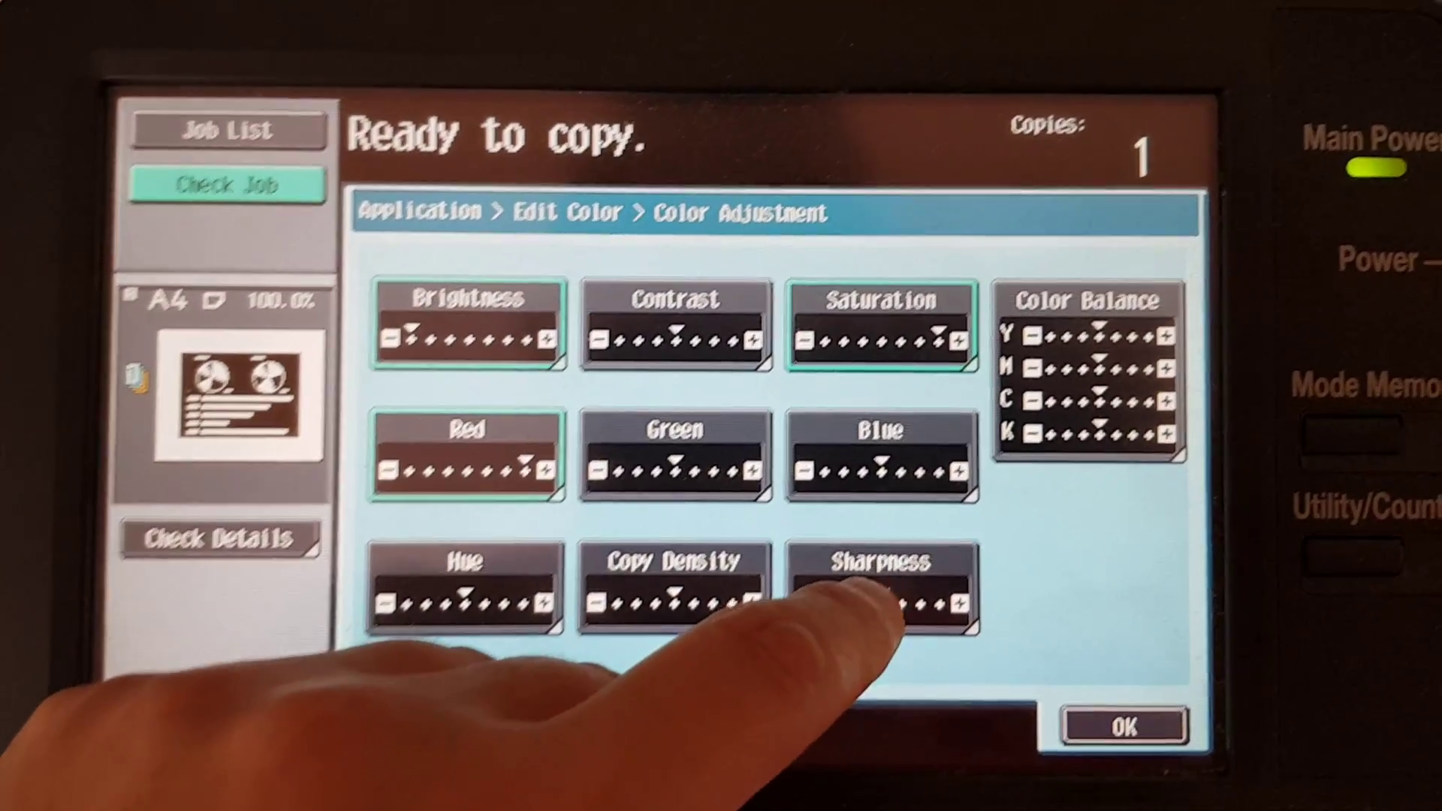
{"action": "left_click", "coordinate": [879, 586]}
{"action": "left_click", "coordinate": [1088, 550]}
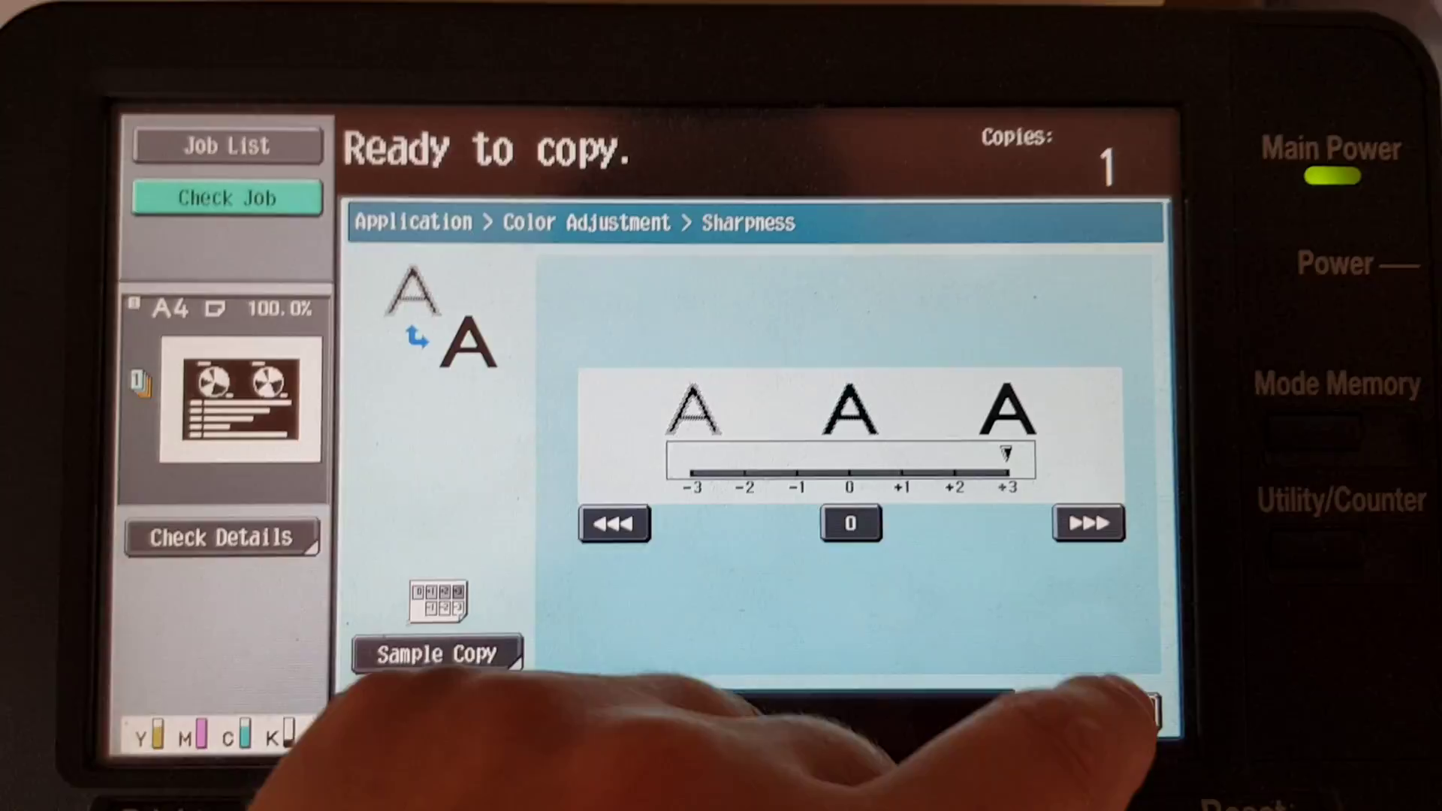
{"action": "left_click", "coordinate": [1103, 742]}
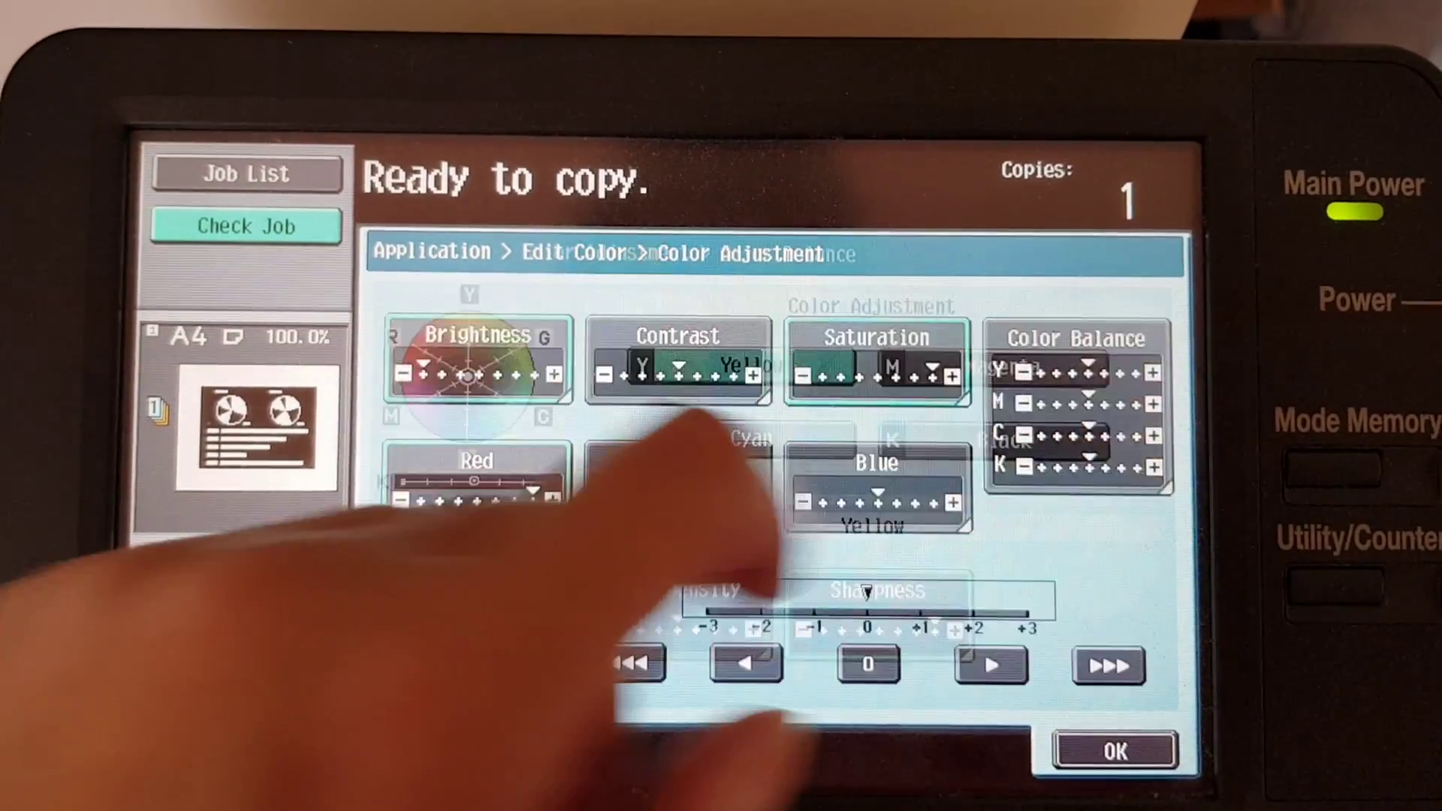
Step: Raise the yellow, magenta, cyan (+3) and black colour balances and confirm
{"action": "left_click", "coordinate": [1077, 395]}
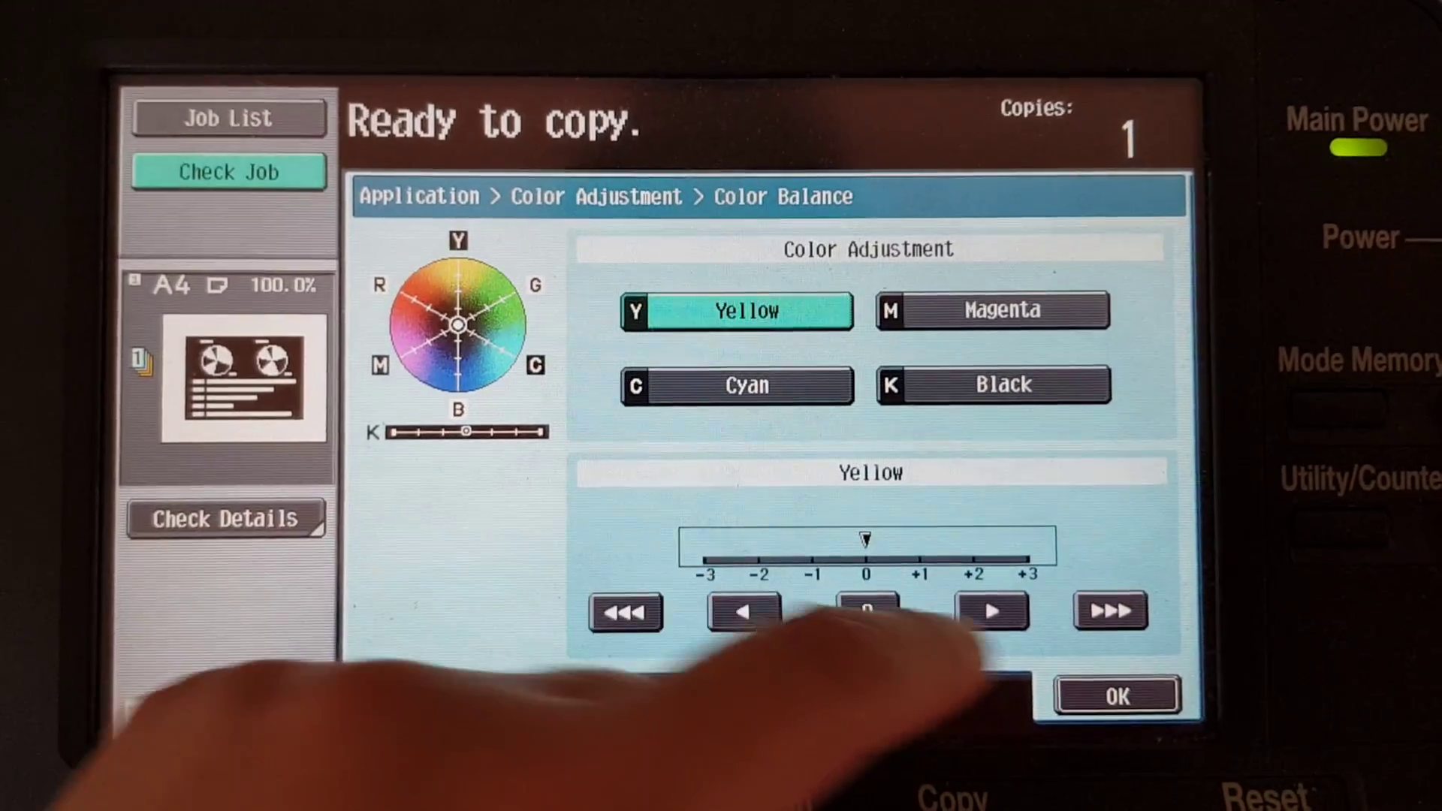
{"action": "left_click", "coordinate": [992, 611]}
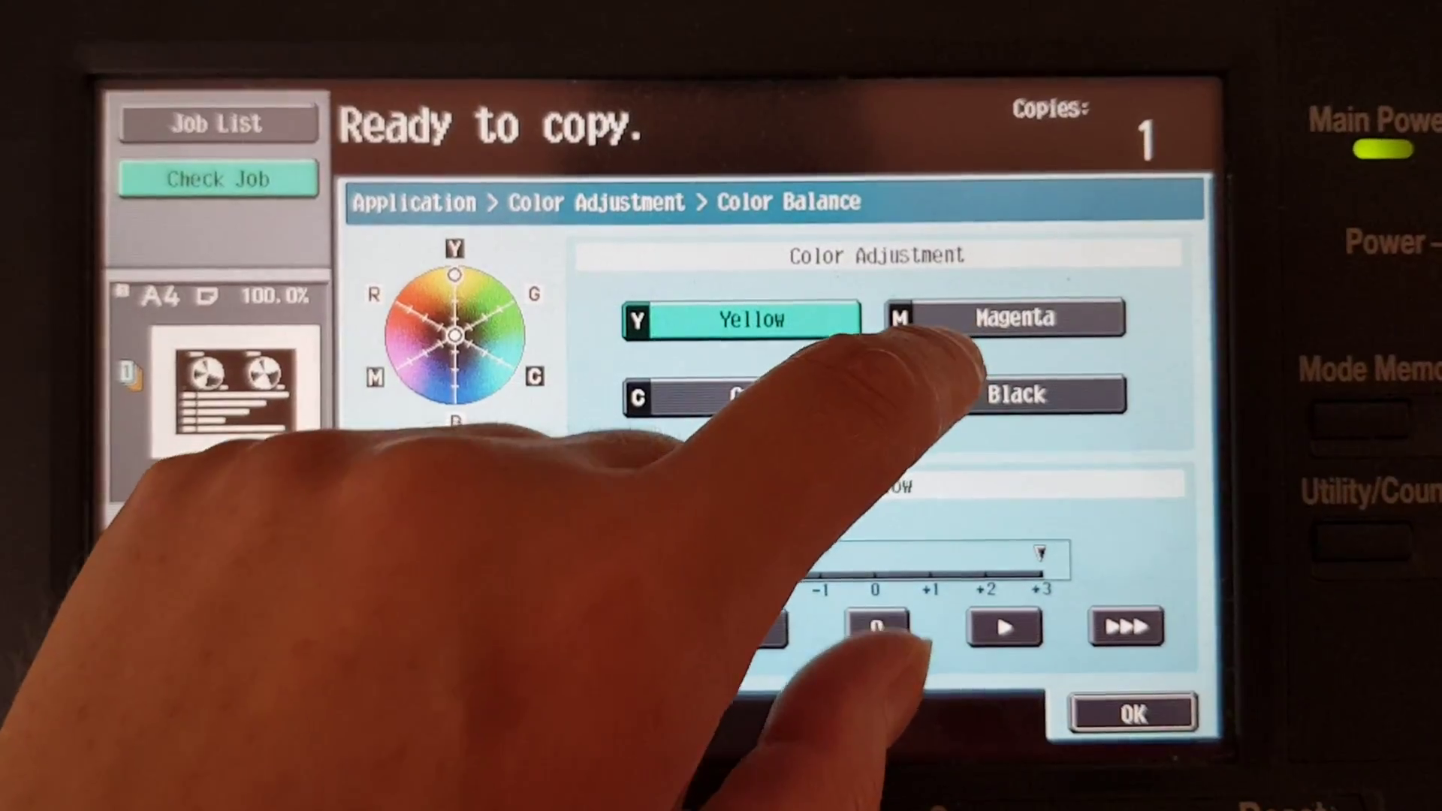
{"action": "left_click", "coordinate": [988, 298]}
{"action": "left_click", "coordinate": [992, 636]}
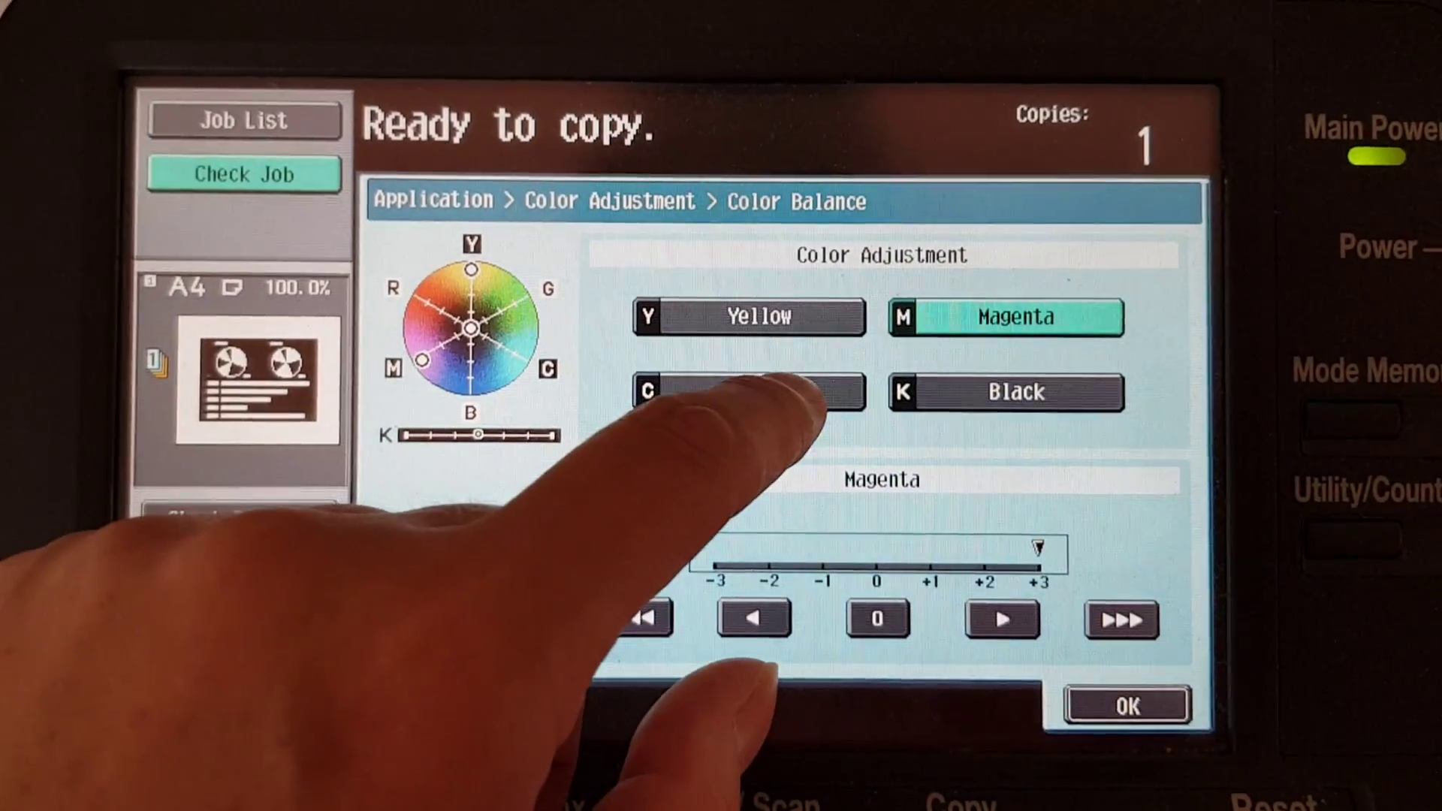
{"action": "left_click", "coordinate": [740, 410]}
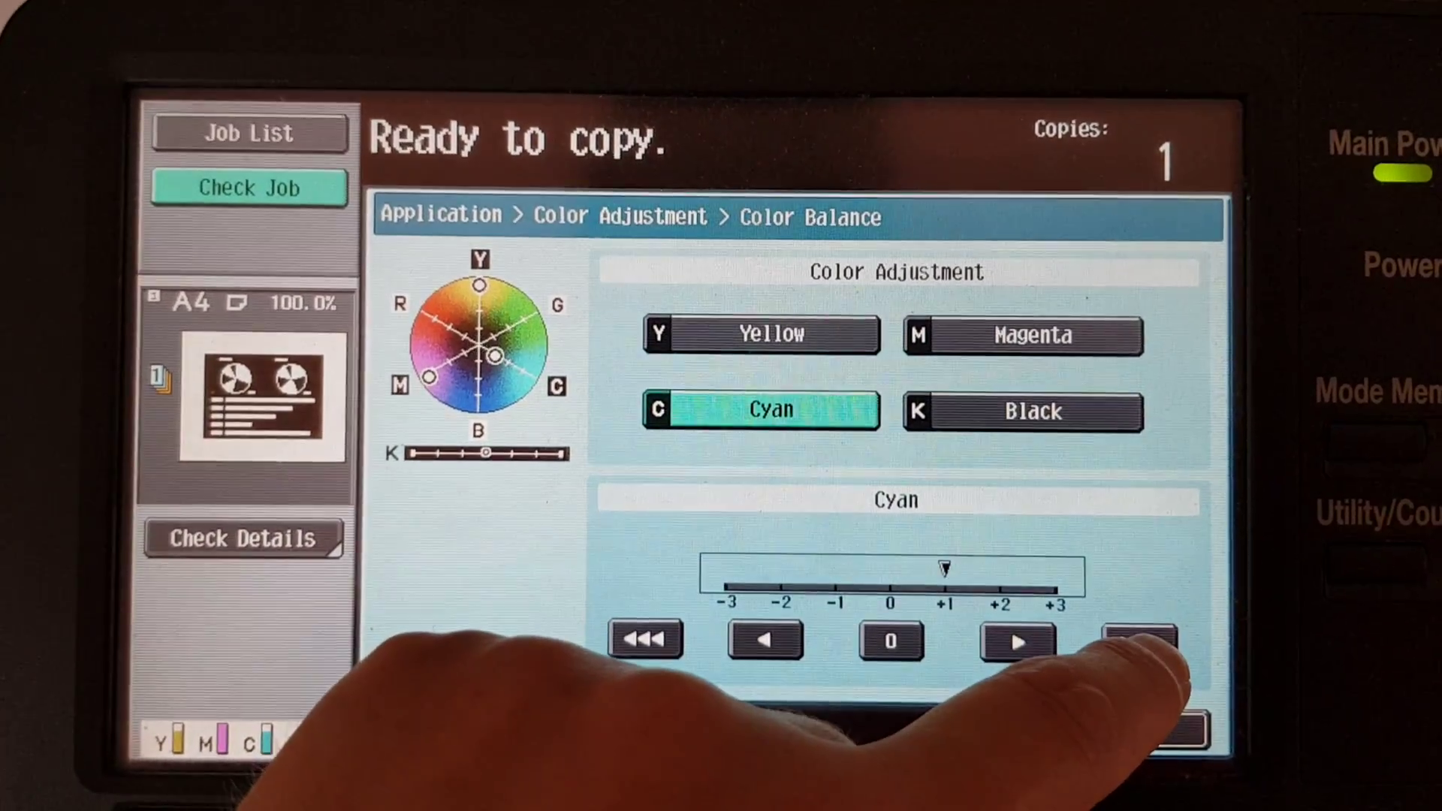
{"action": "left_click", "coordinate": [1131, 650]}
{"action": "left_click", "coordinate": [1016, 400]}
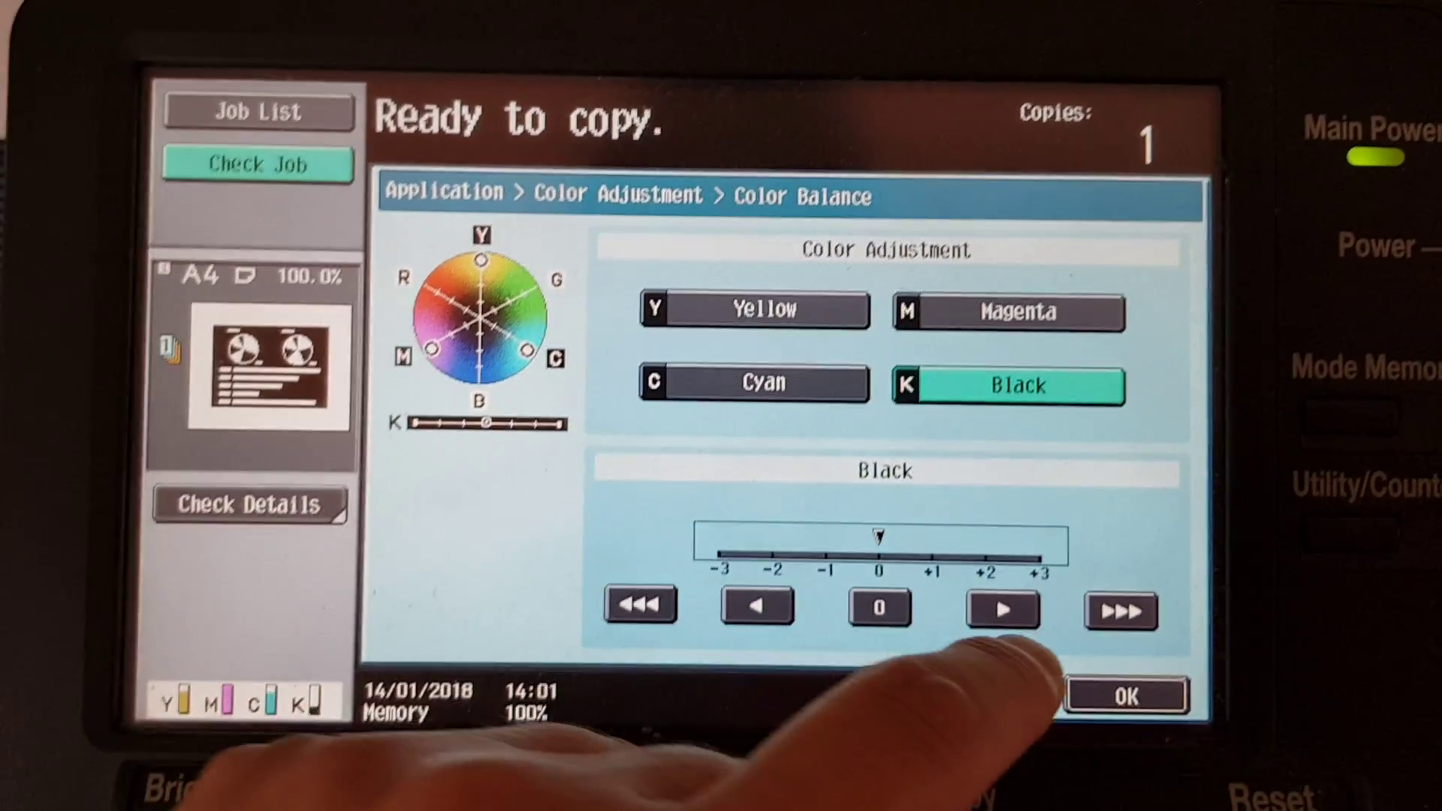
{"action": "left_click", "coordinate": [1008, 609]}
{"action": "left_click", "coordinate": [1111, 666]}
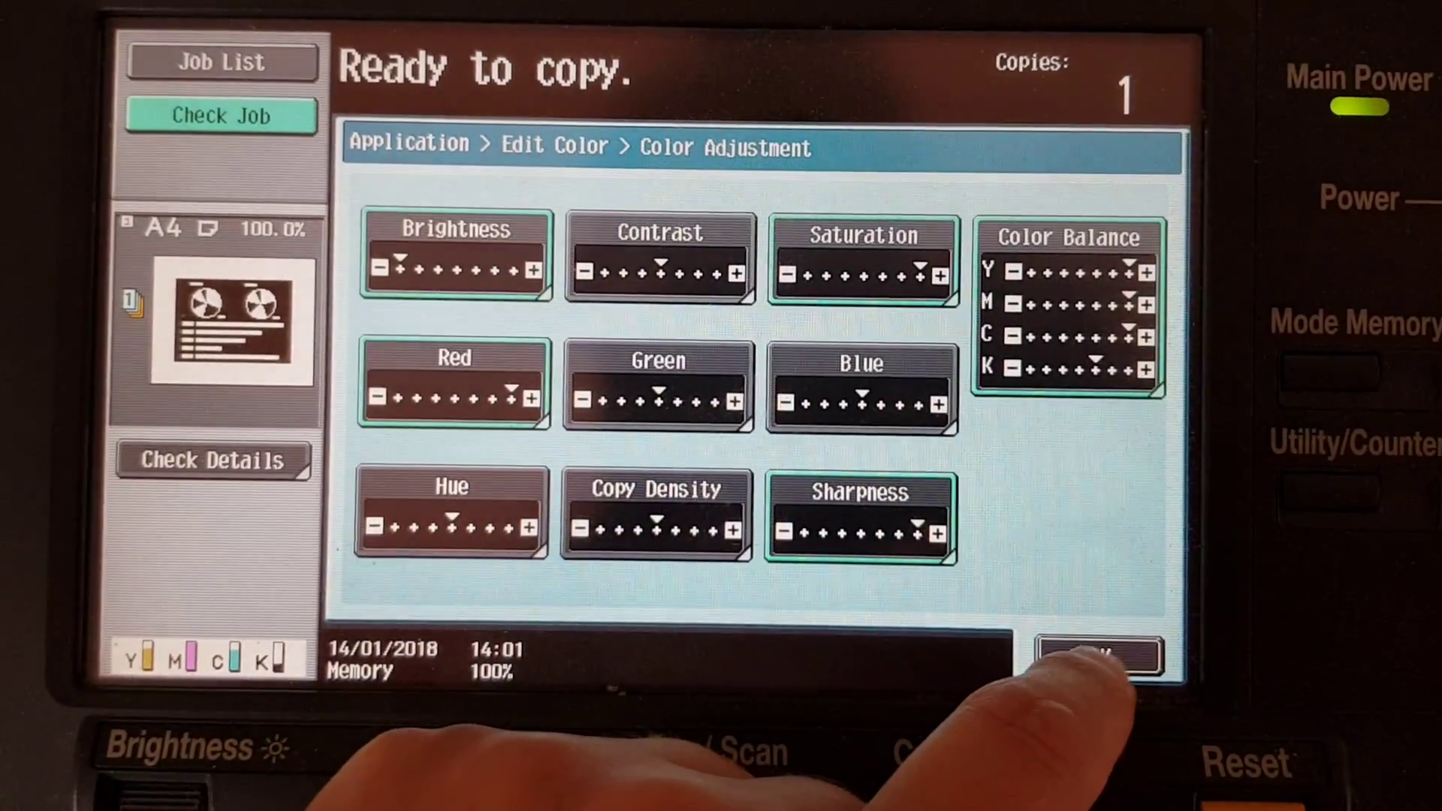